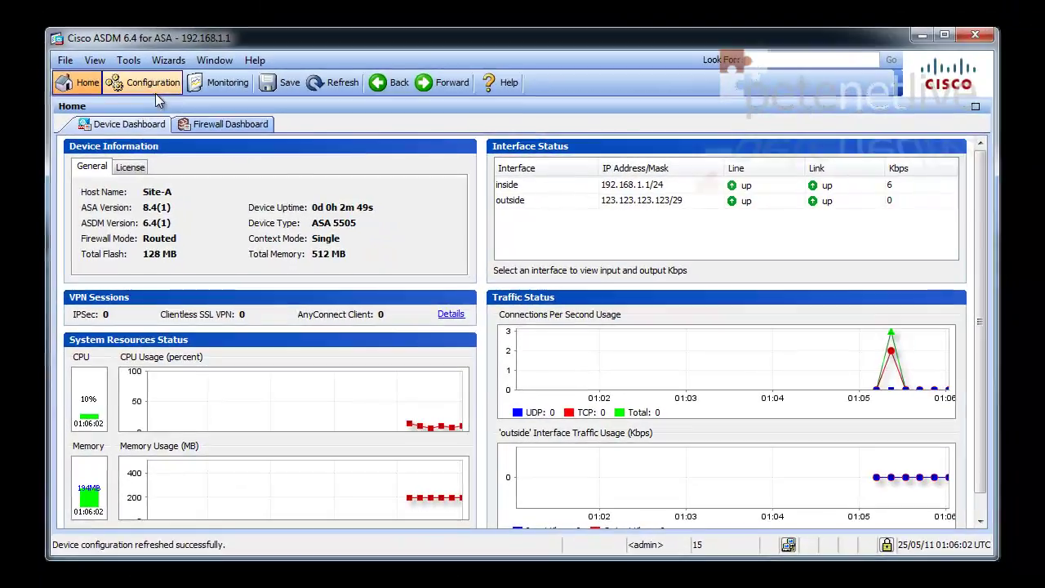
- Show the Firewall Access Rules page in Configuration, with the Addresses panel alongside
click(155, 63)
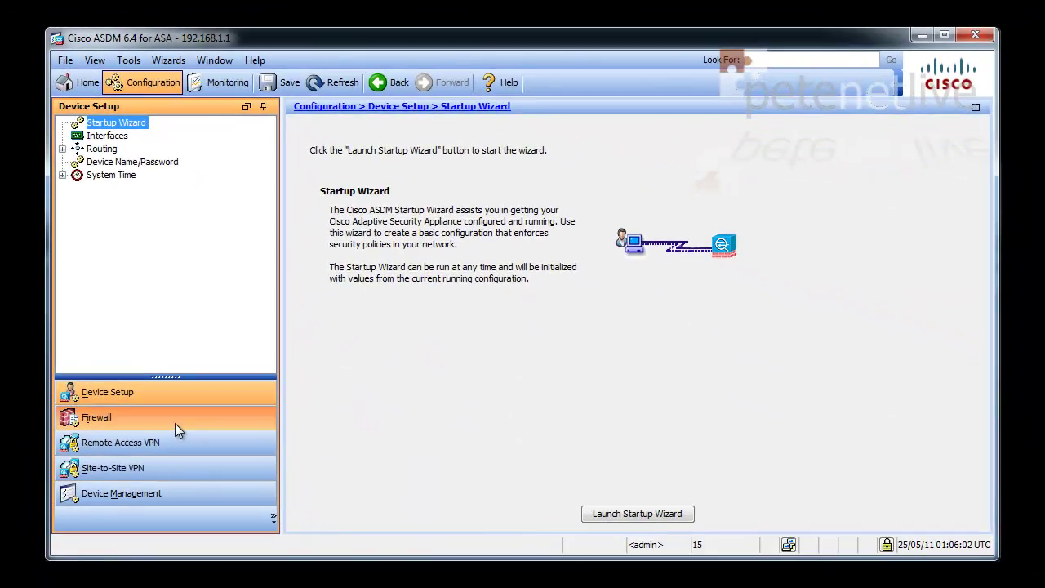
click(174, 423)
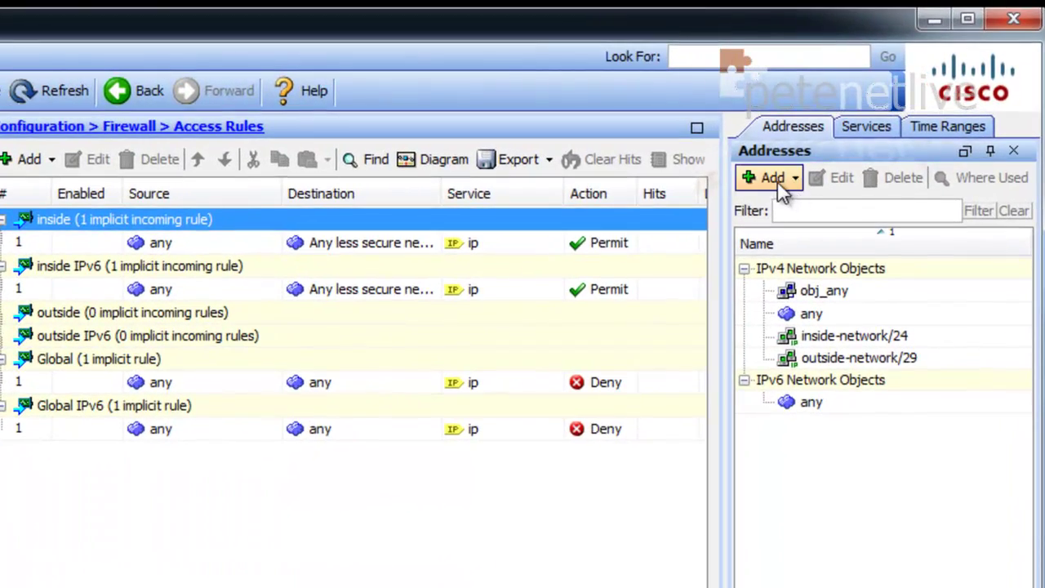
- Create network object Site-A-Subnet, type Network, 192.168.1.0 with mask 255.255.255.0
click(772, 179)
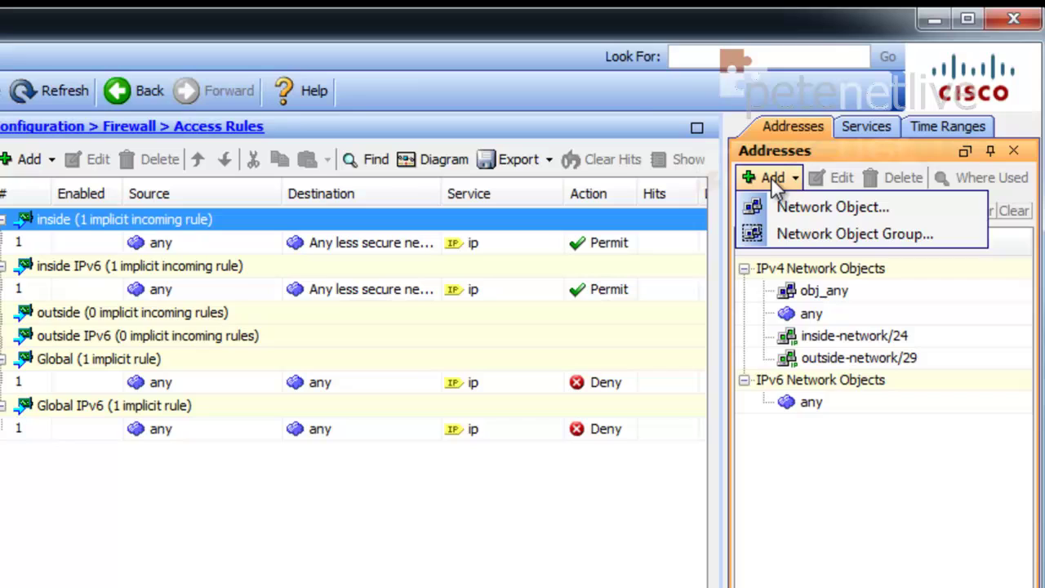
click(800, 209)
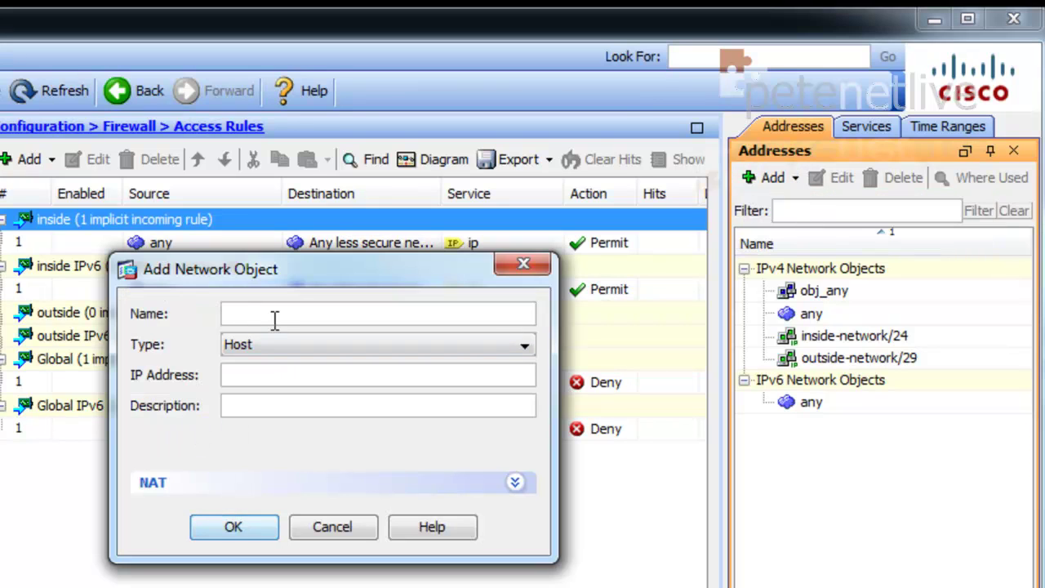
text(Site-A-Subnet)
click(309, 347)
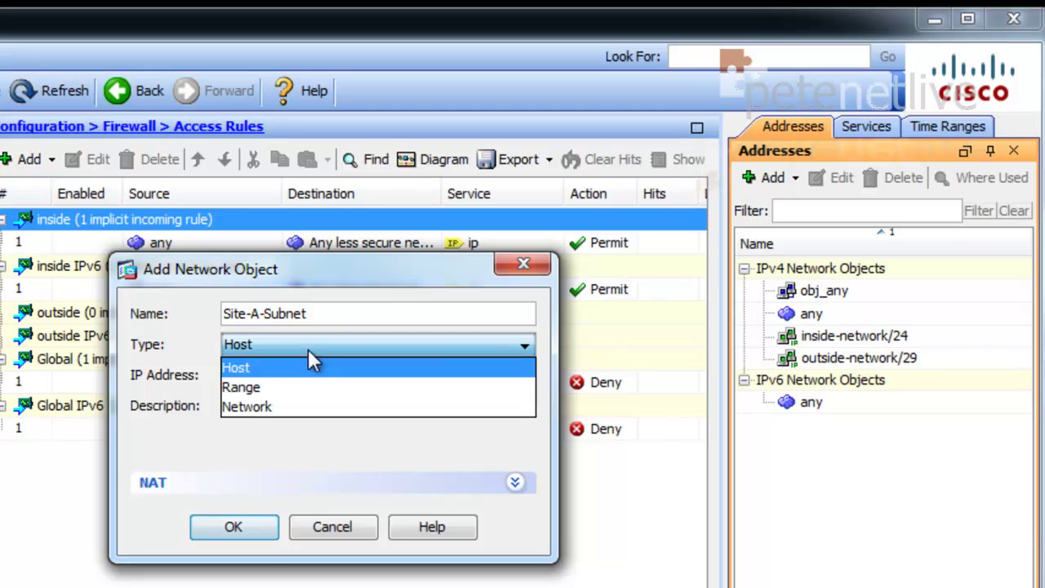
click(299, 406)
click(251, 377)
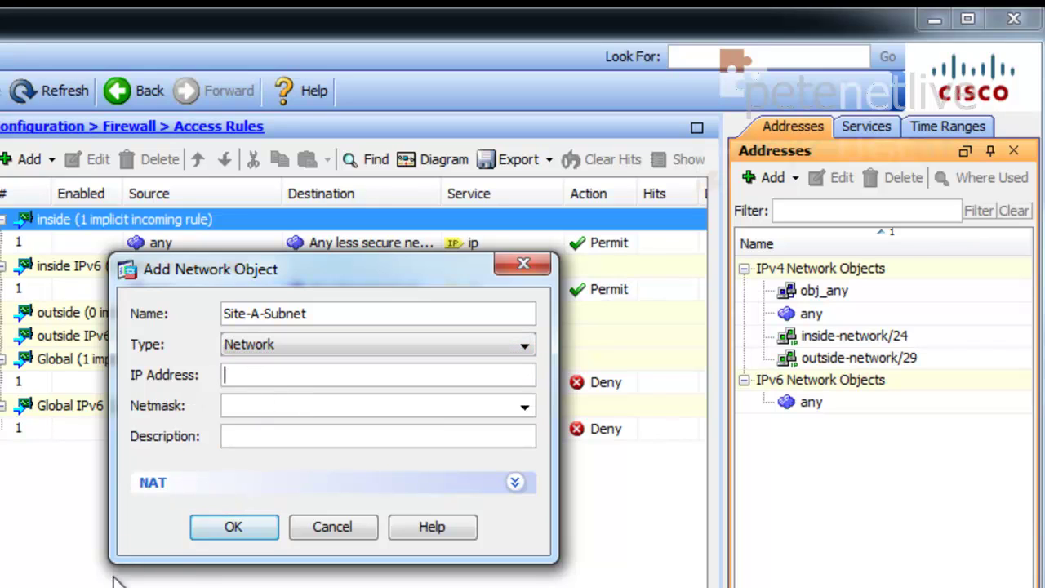
text(192.168.1.0)
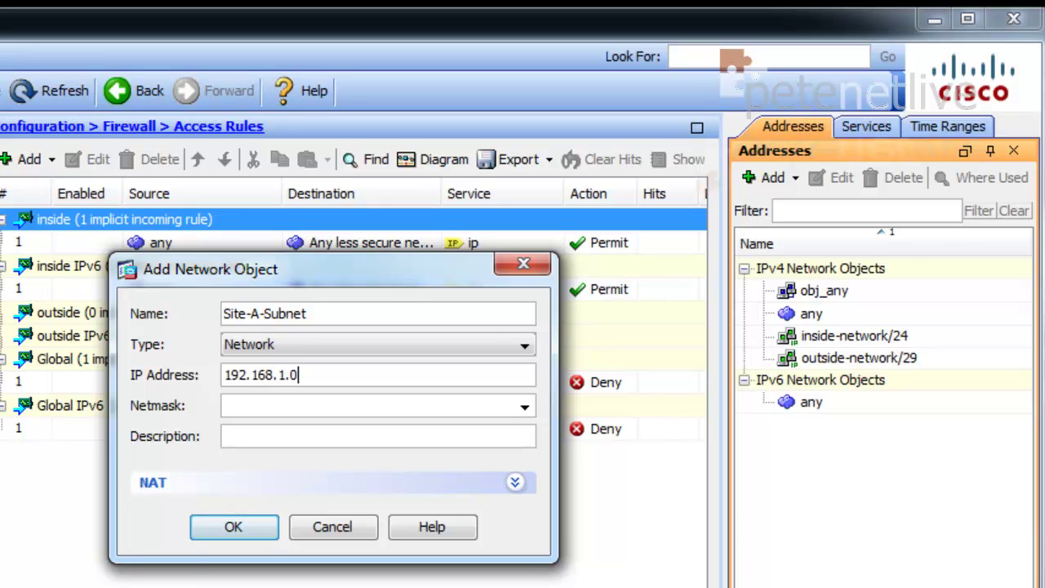
click(525, 408)
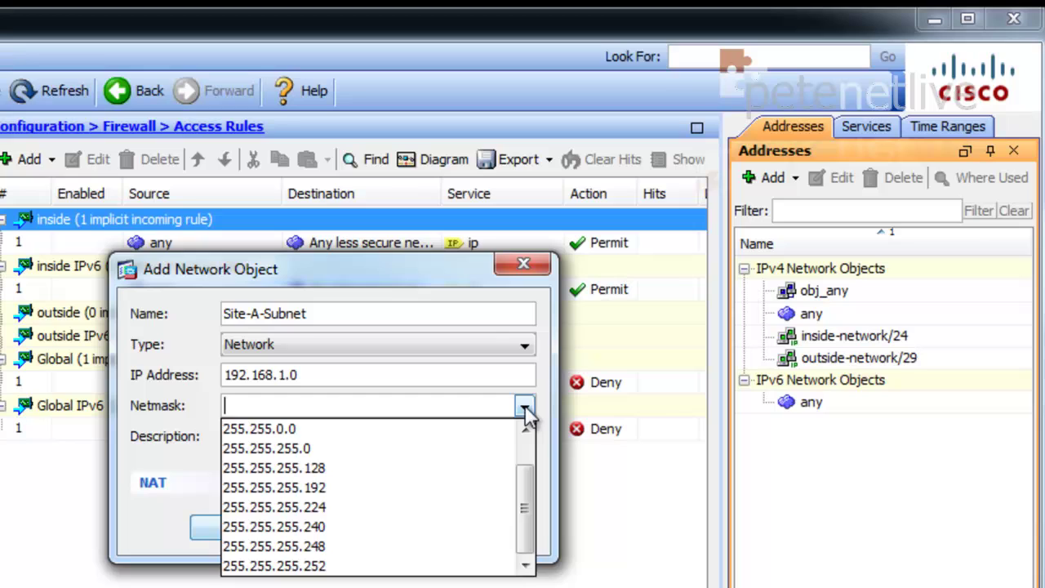
click(376, 443)
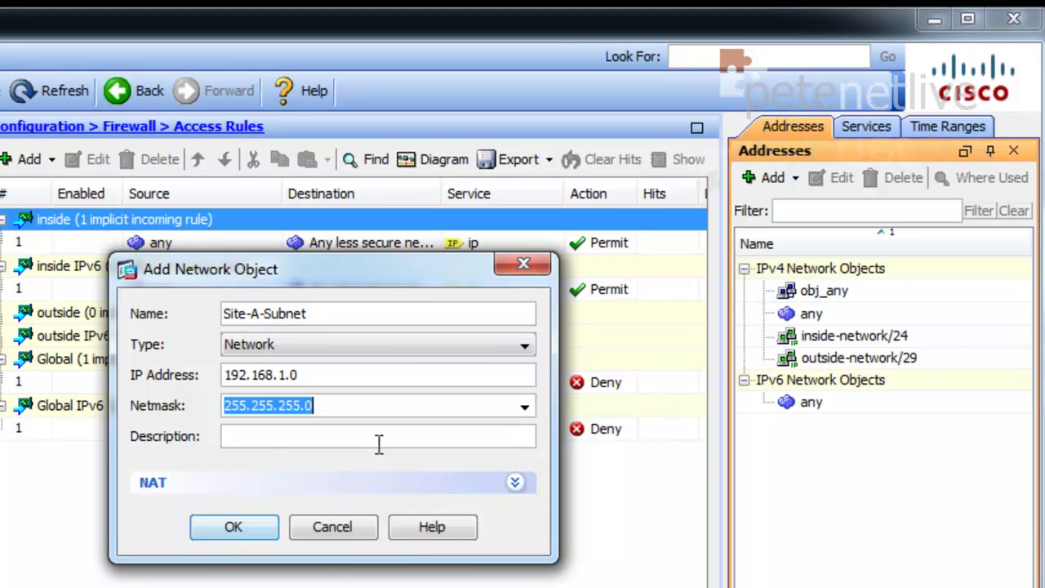
click(234, 527)
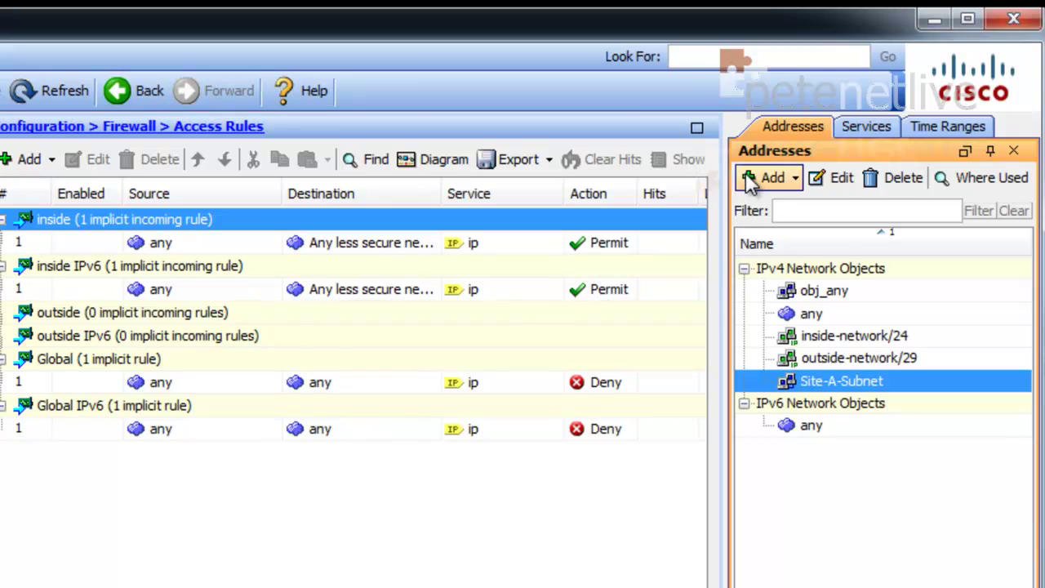
- Create network object Site-B-Subnet for 192.168.2.0 with mask 255.255.255.0
click(768, 180)
click(786, 209)
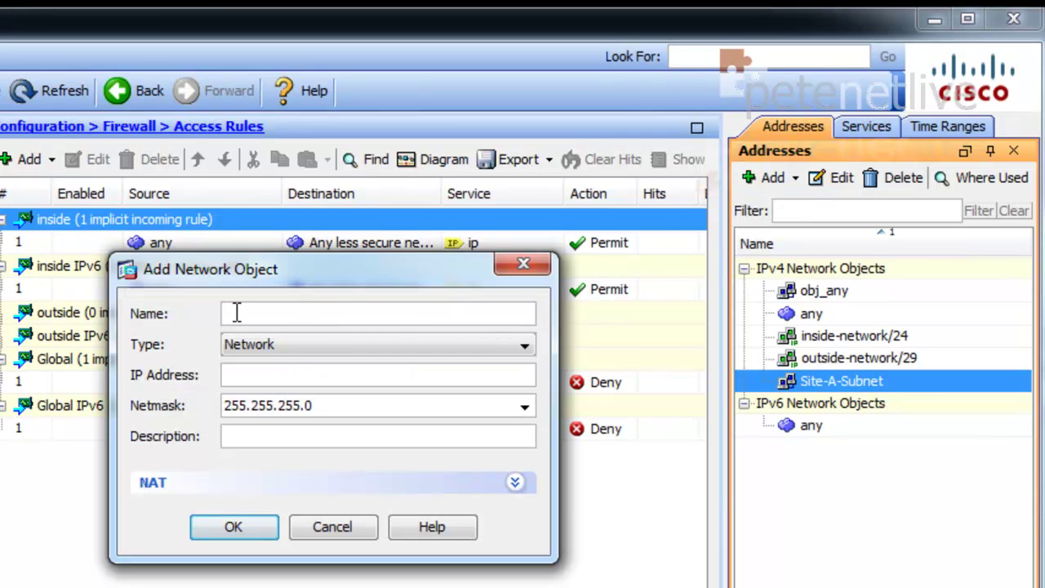
text(Site-B-Subnet)
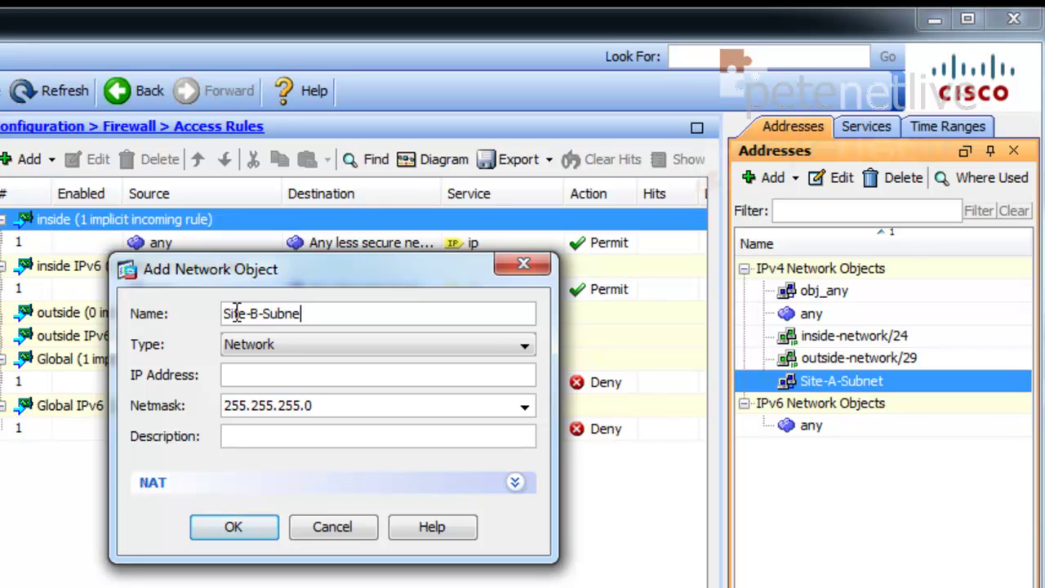
click(253, 343)
click(261, 406)
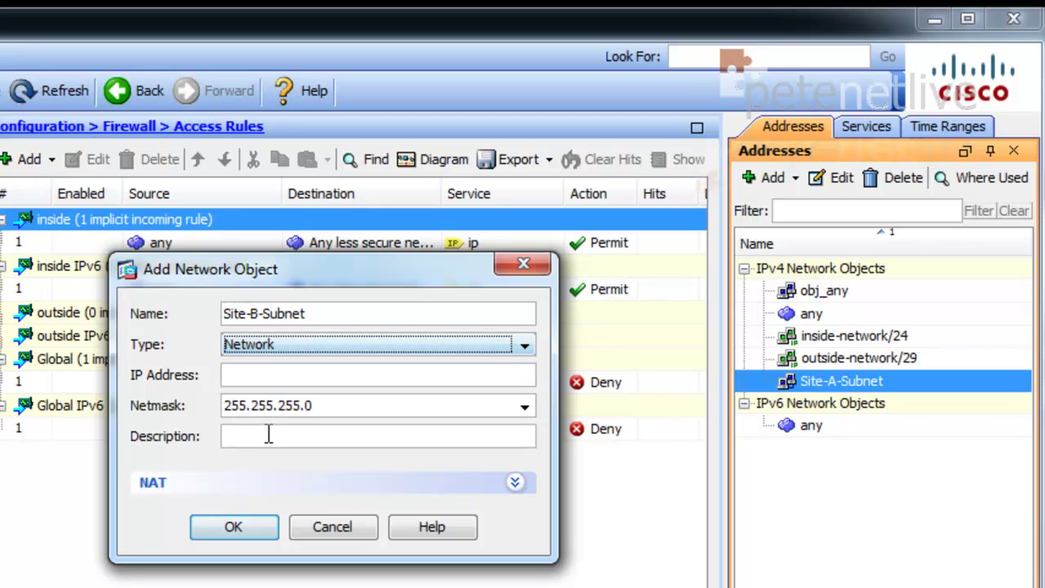
click(257, 373)
text(1)
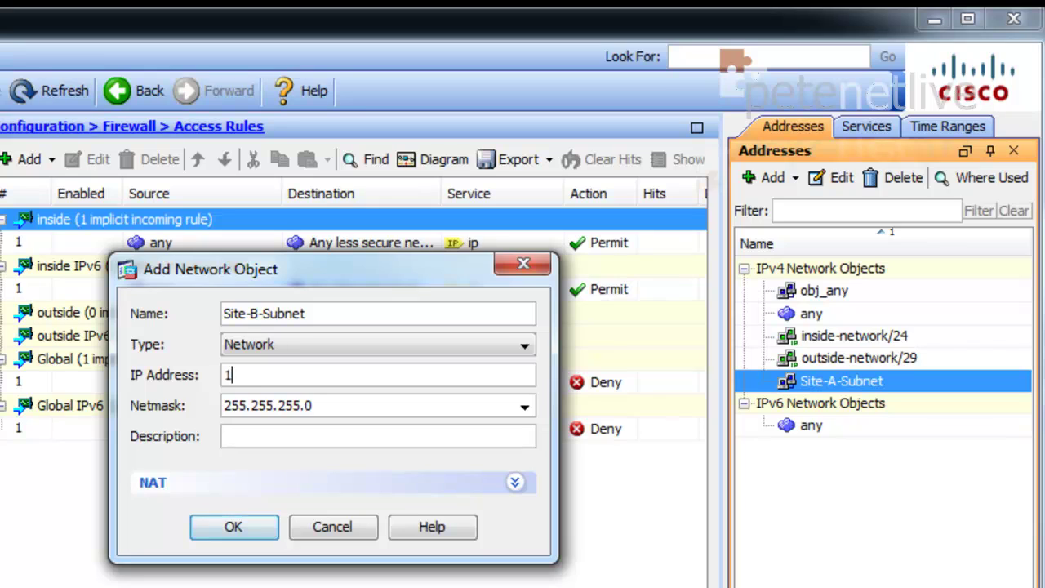
text(92.168.2.0)
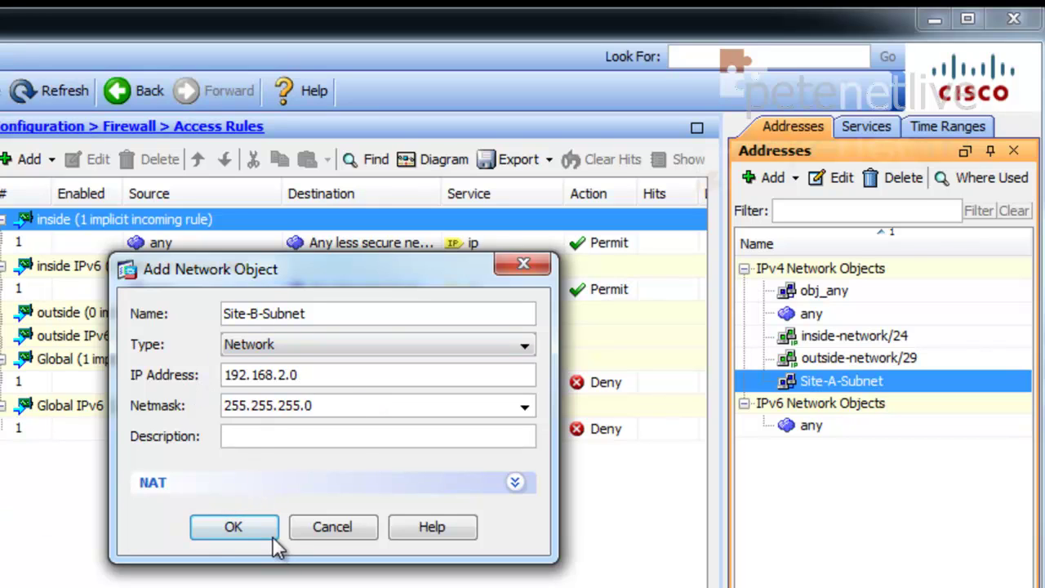
click(235, 527)
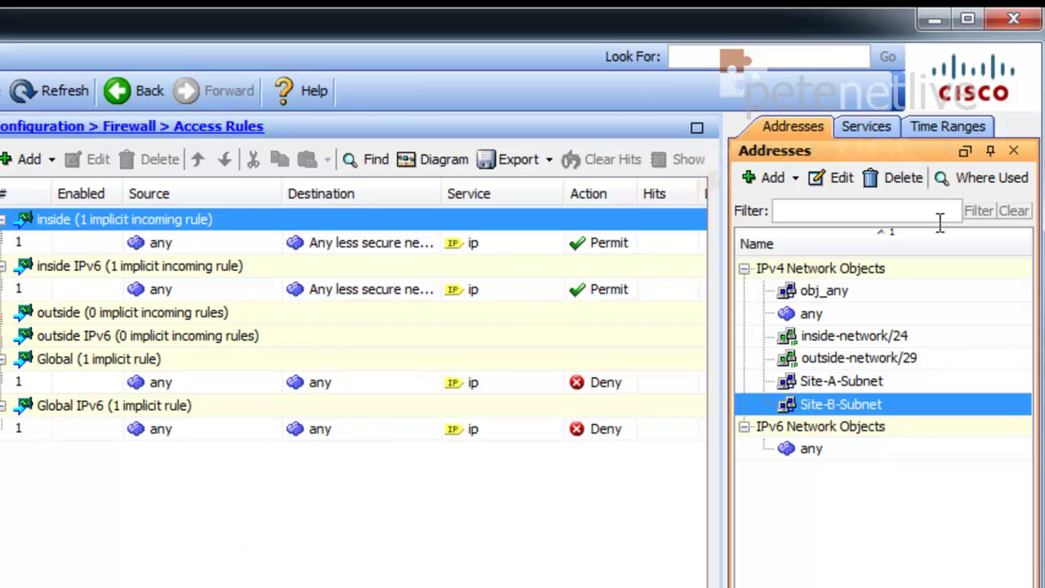
- Create a Host-type object Site-B-firewall with address 123.123.123.124
click(761, 175)
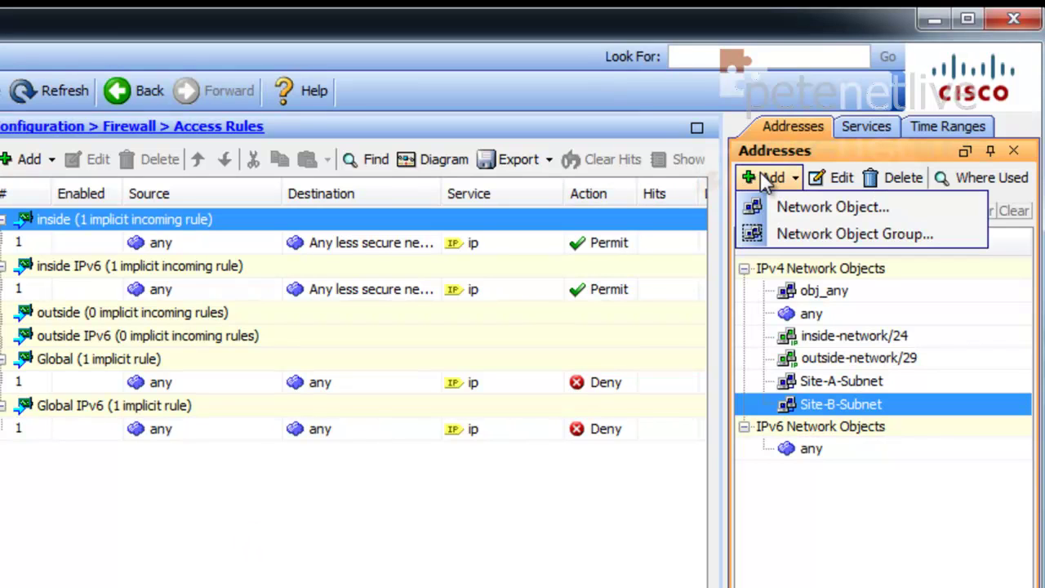
click(790, 206)
text(Sit)
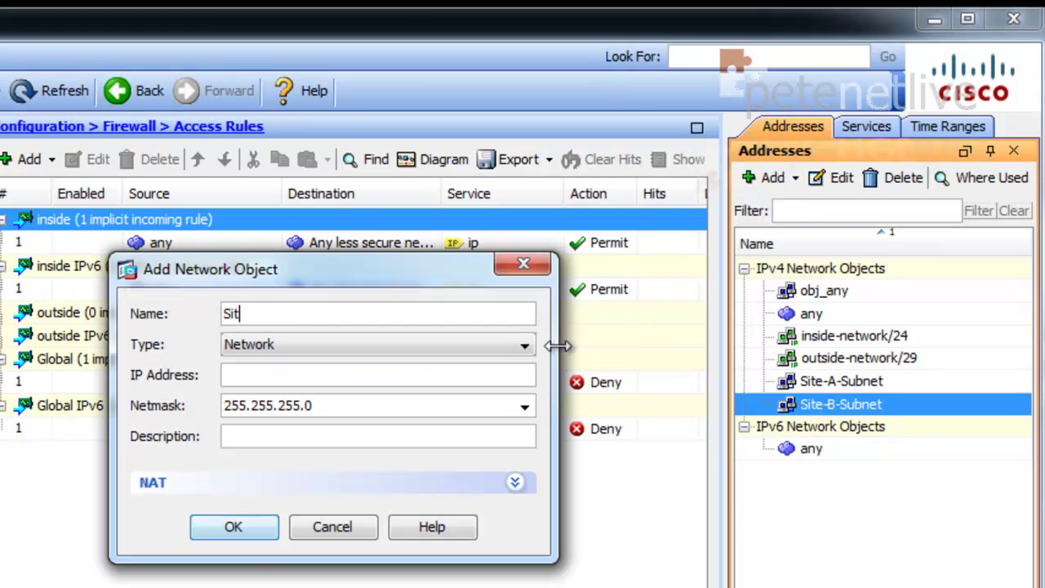
text(e-B-firewall)
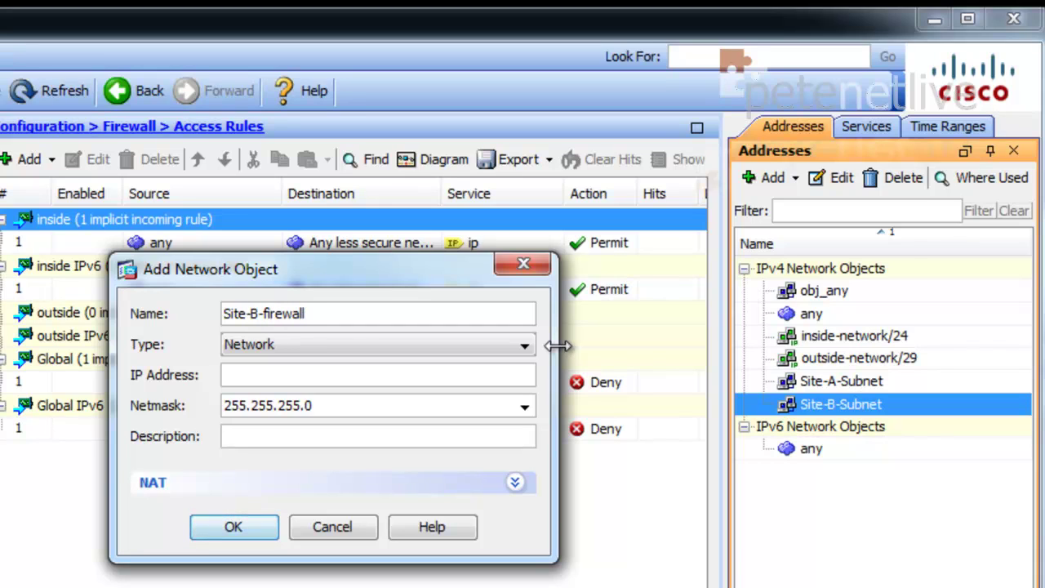
click(291, 375)
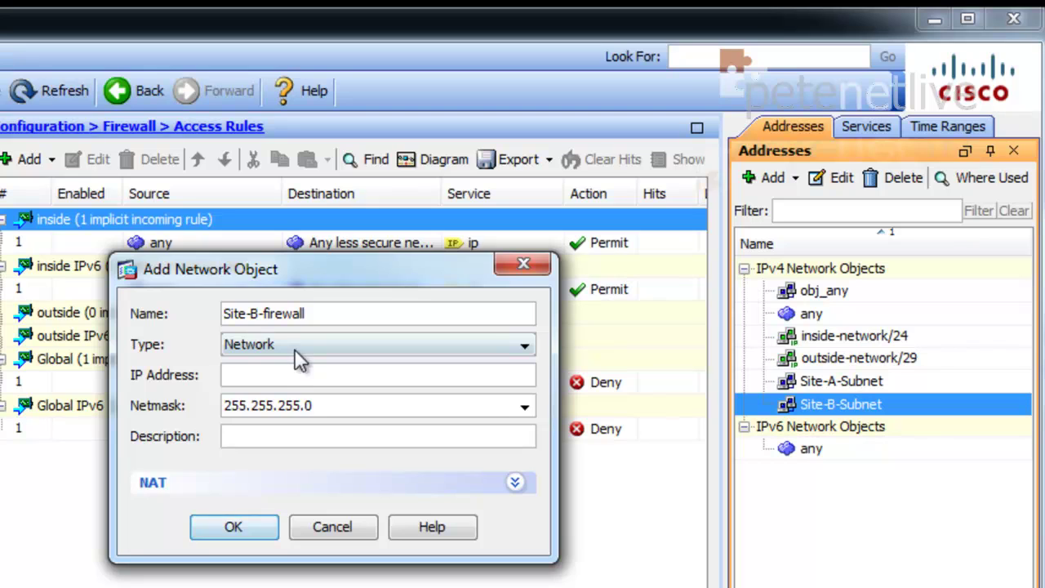
click(295, 352)
click(278, 366)
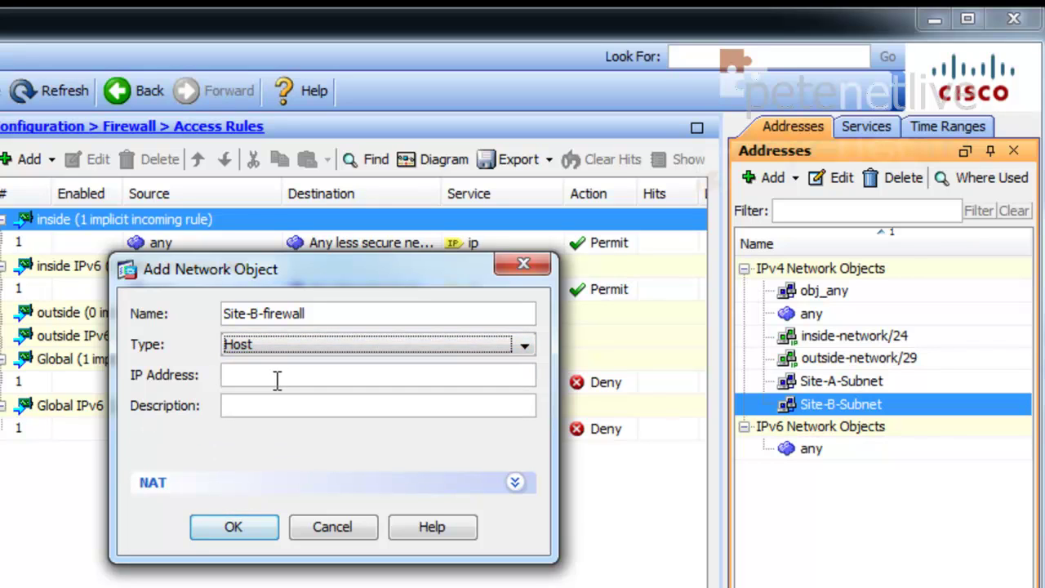
click(278, 379)
text(1)
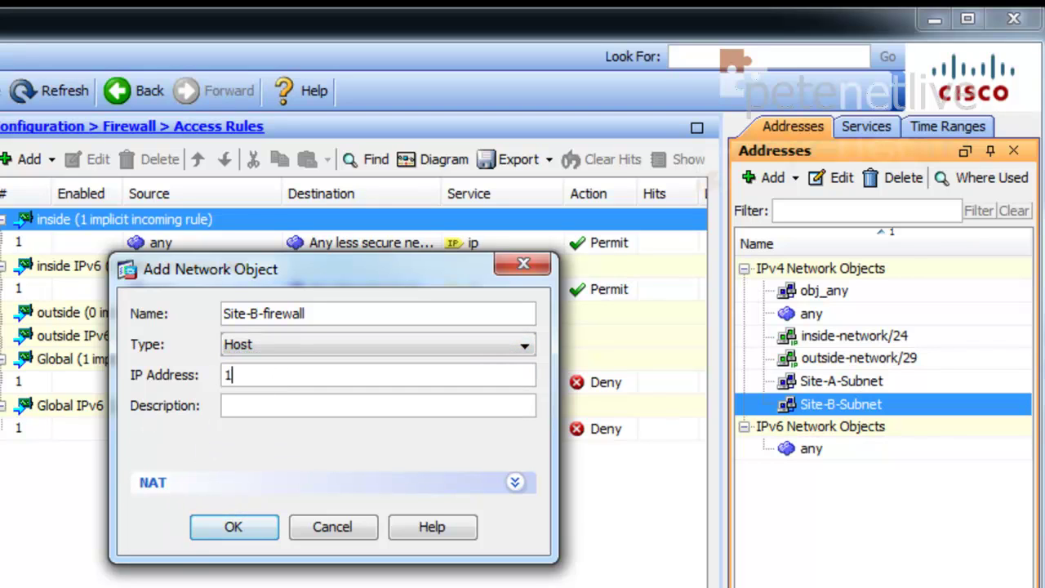
text(23.123.123.124)
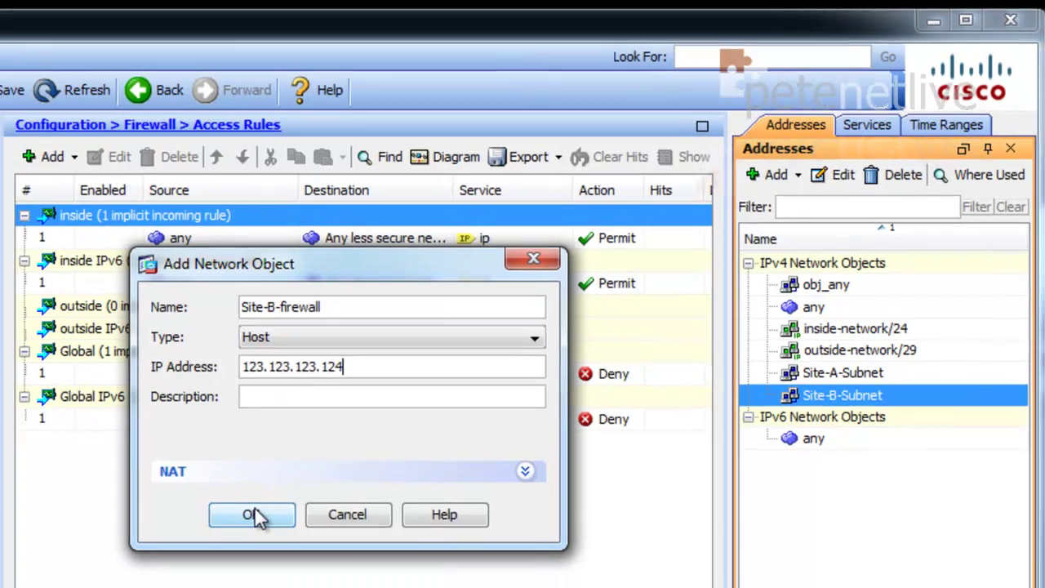
click(233, 527)
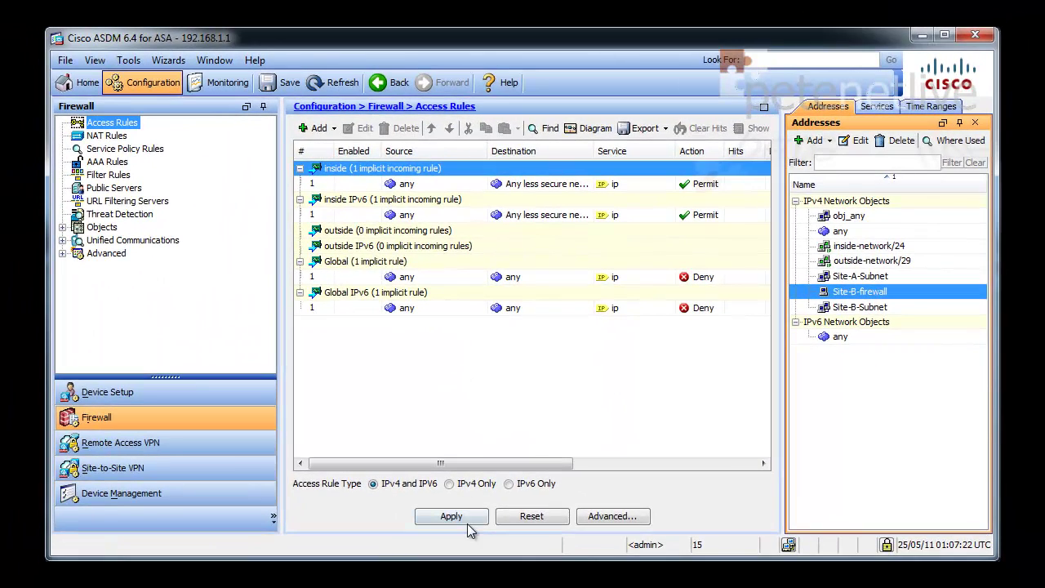
- Send the three new objects' commands to the ASA and bring up the VPN Wizards submenu
click(458, 516)
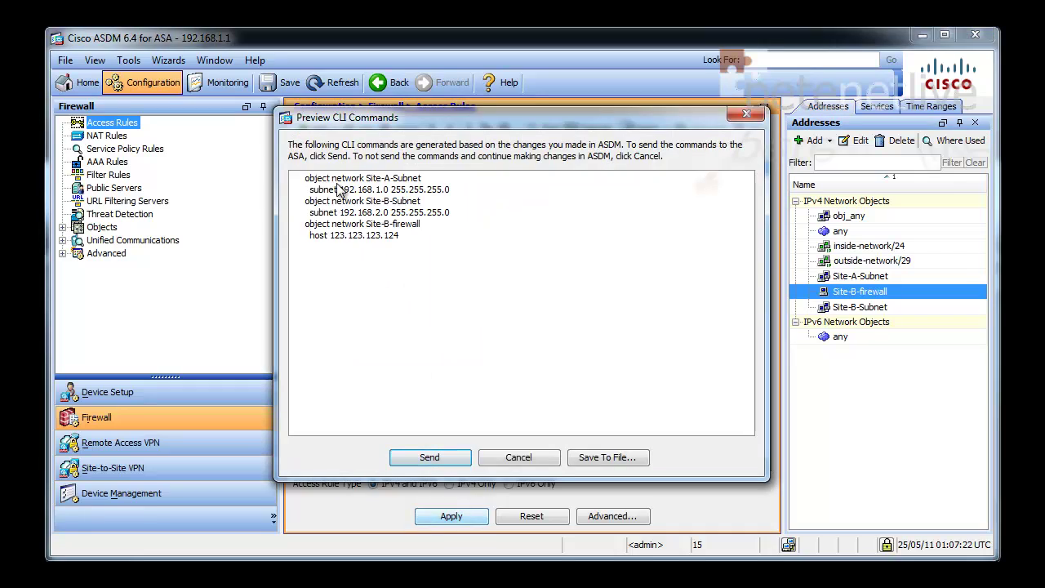
click(426, 458)
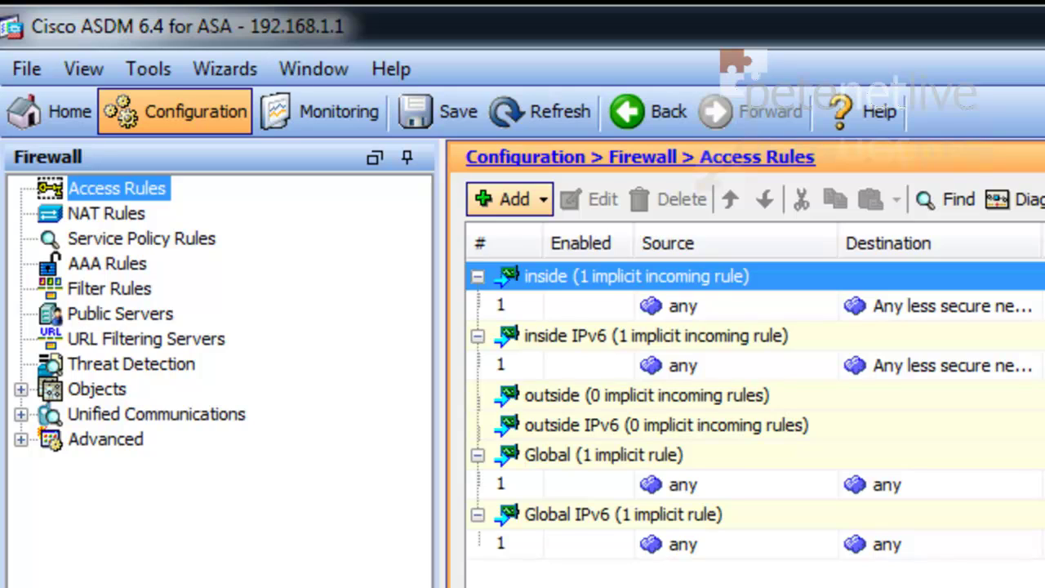
click(209, 71)
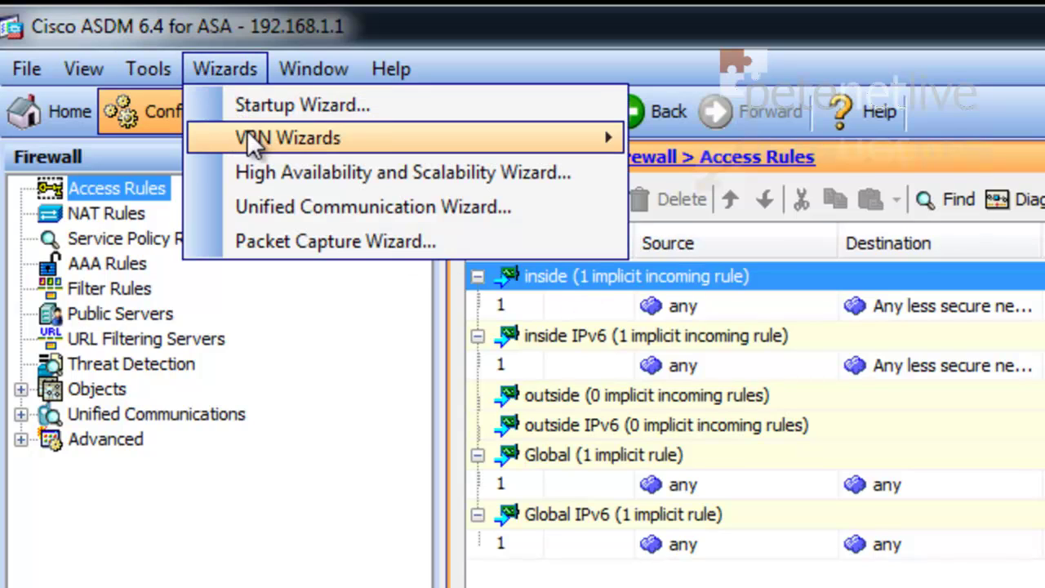
mouse_move(250, 131)
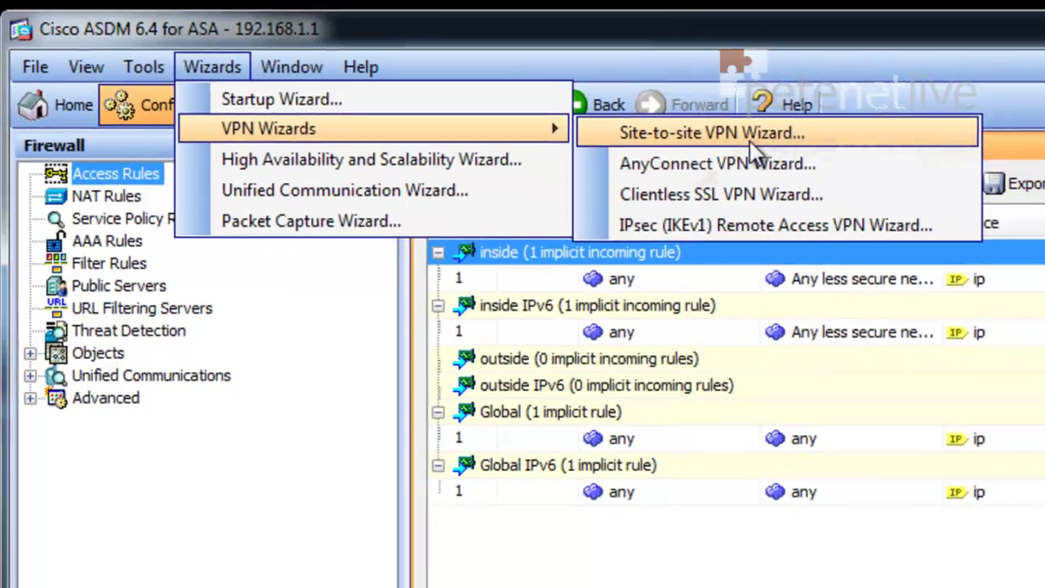
- Start the Site-to-site VPN Wizard with peer 123.123.123.124, keeping IKE versions 1 and 2
click(819, 150)
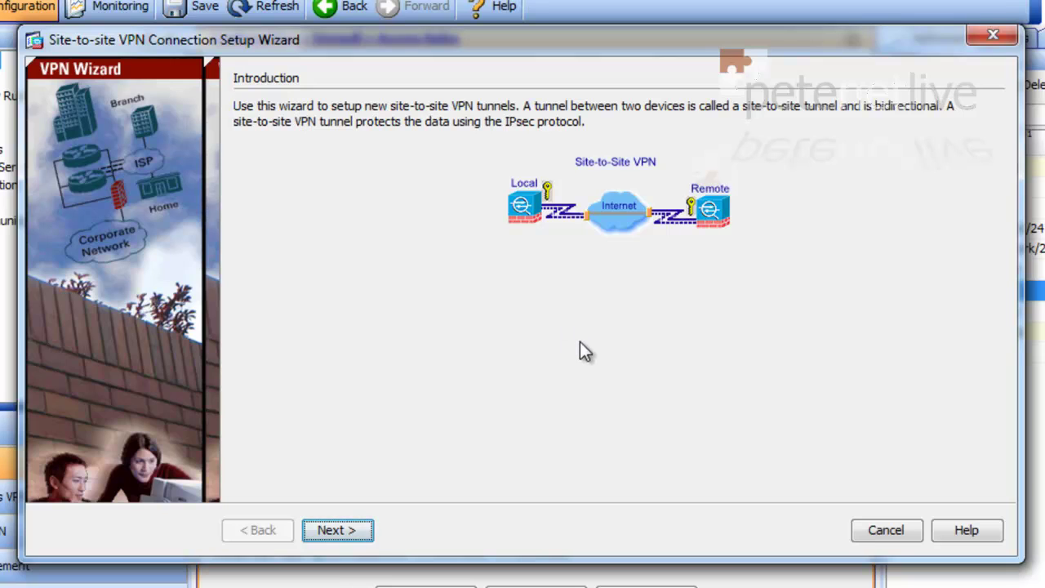
click(335, 531)
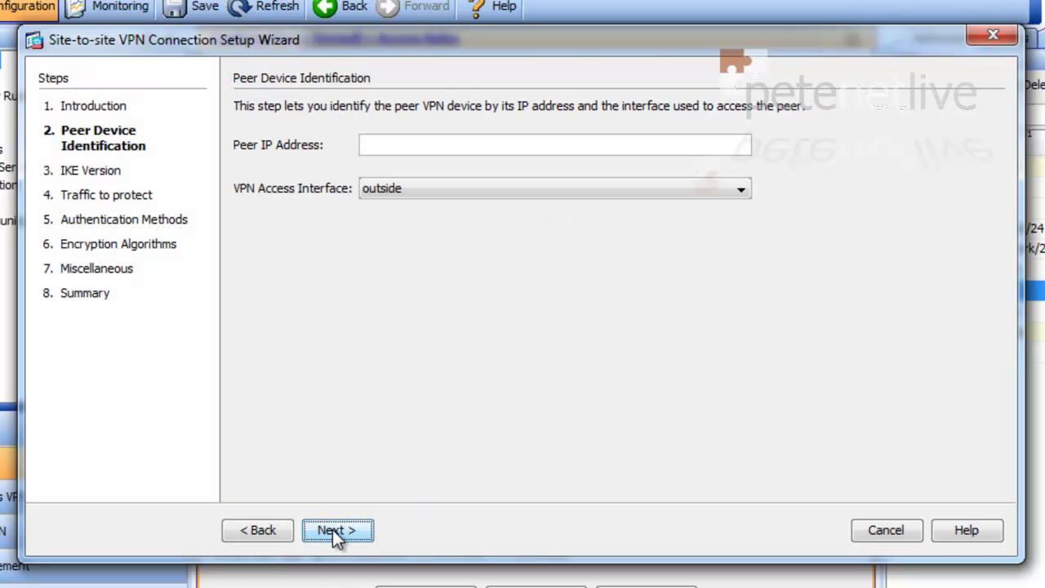
click(372, 144)
text(123.12)
text(3.123.123.124)
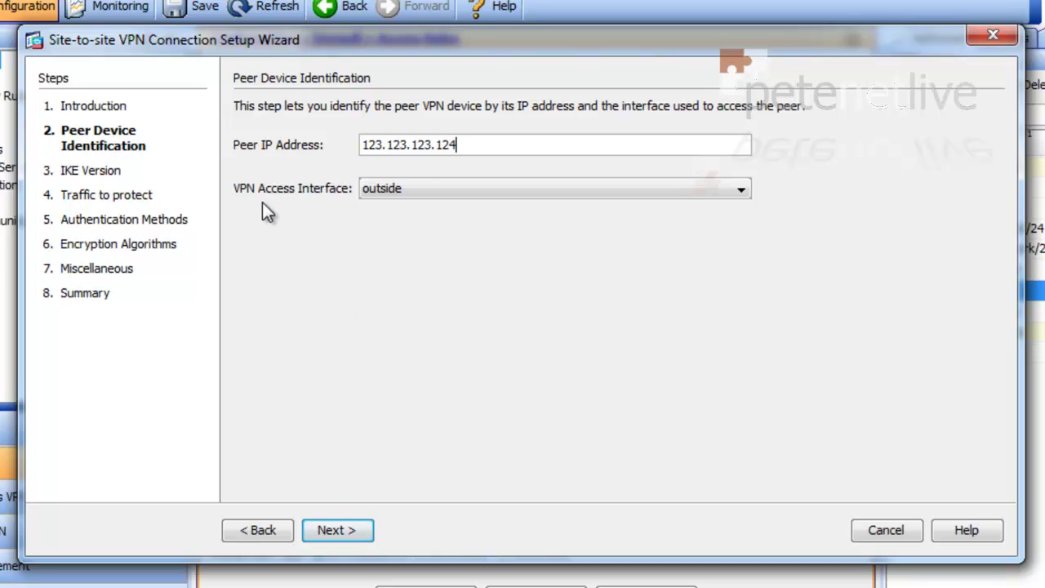
click(340, 534)
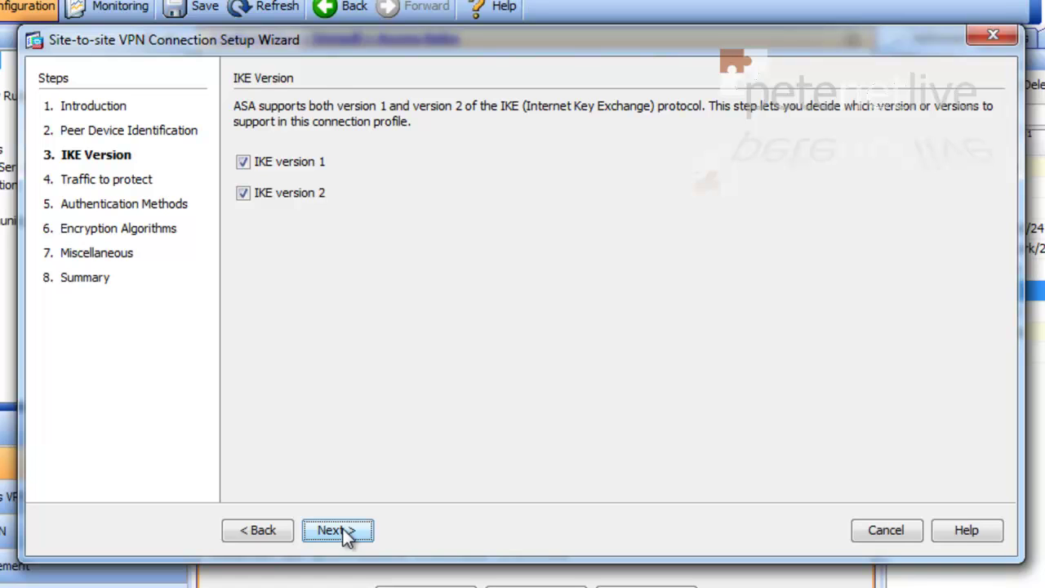
click(345, 535)
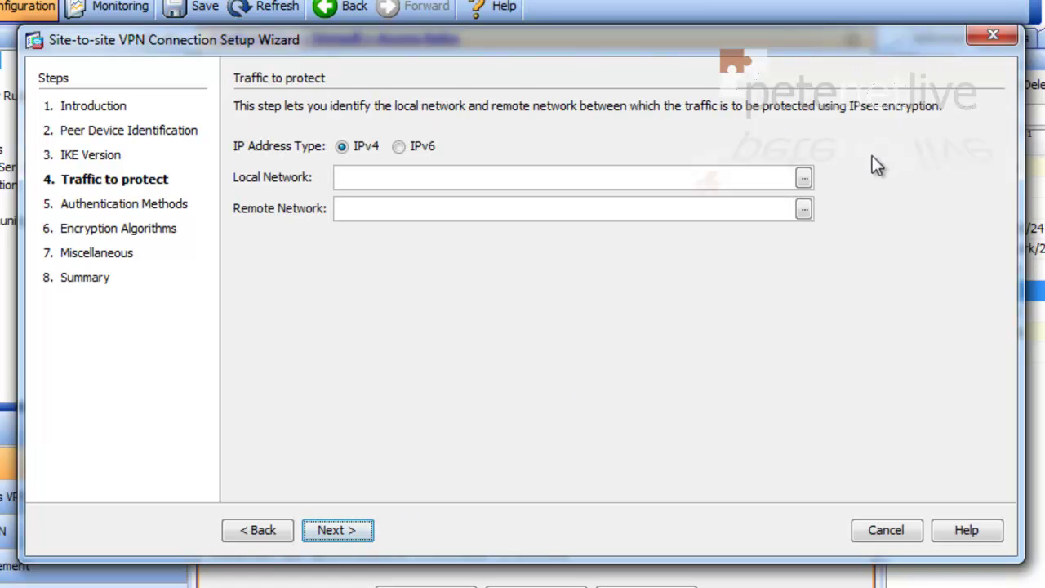
- Protect traffic from local Site-A-Subnet to remote Site-B-Subnet and continue to authentication
click(804, 179)
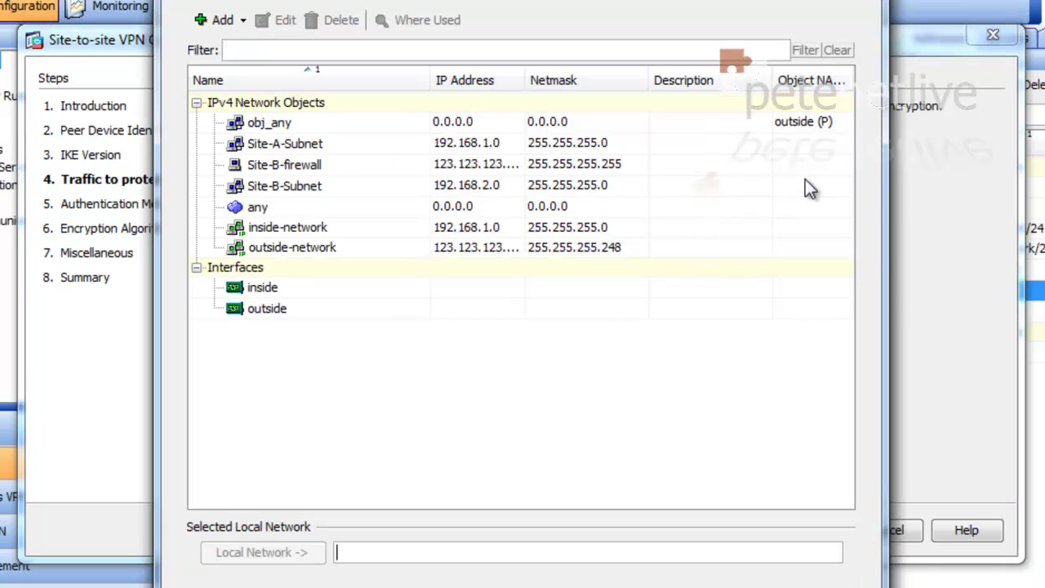
double_click(262, 145)
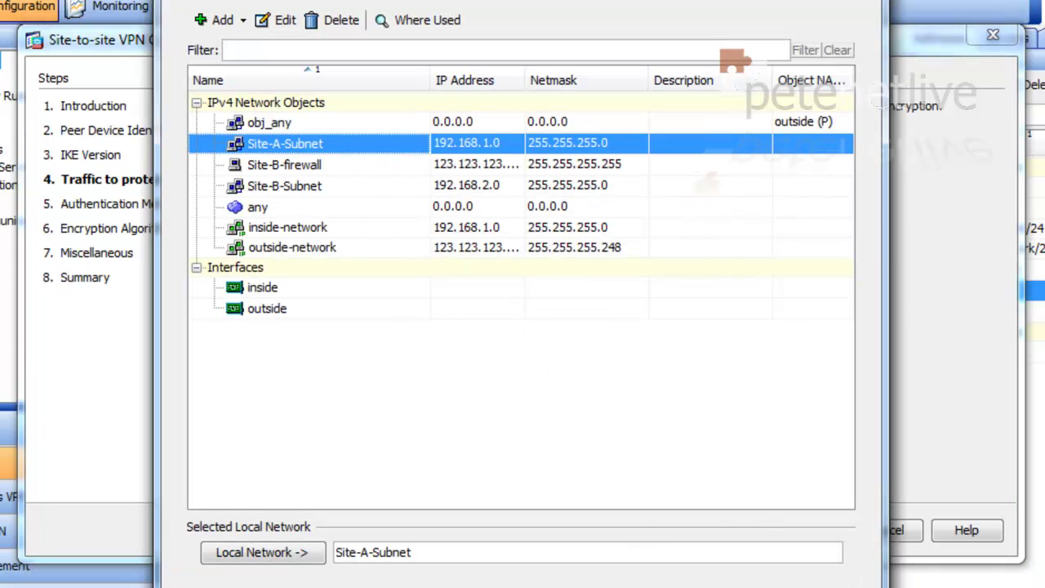
key(Return)
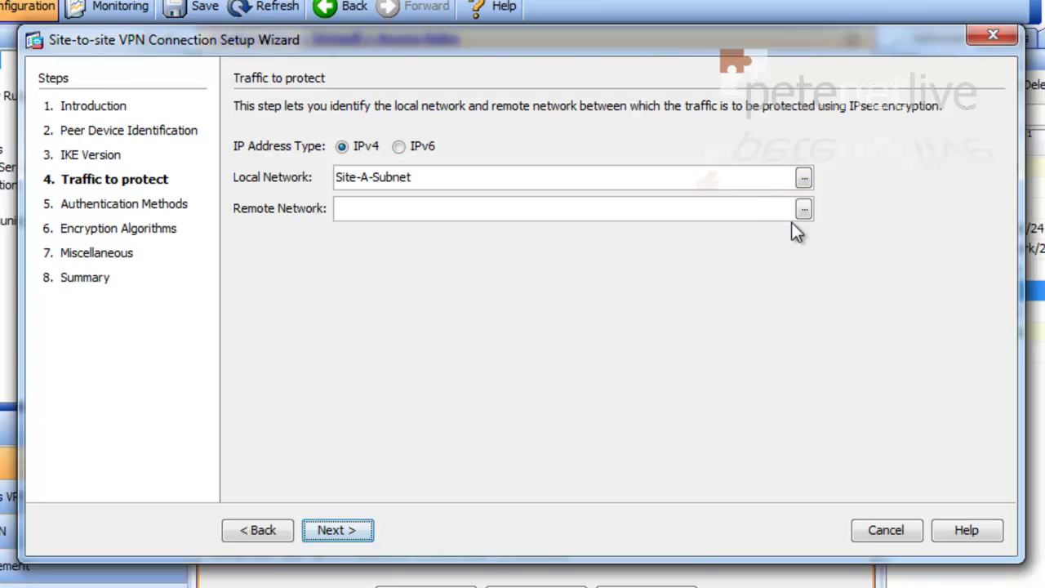
click(804, 209)
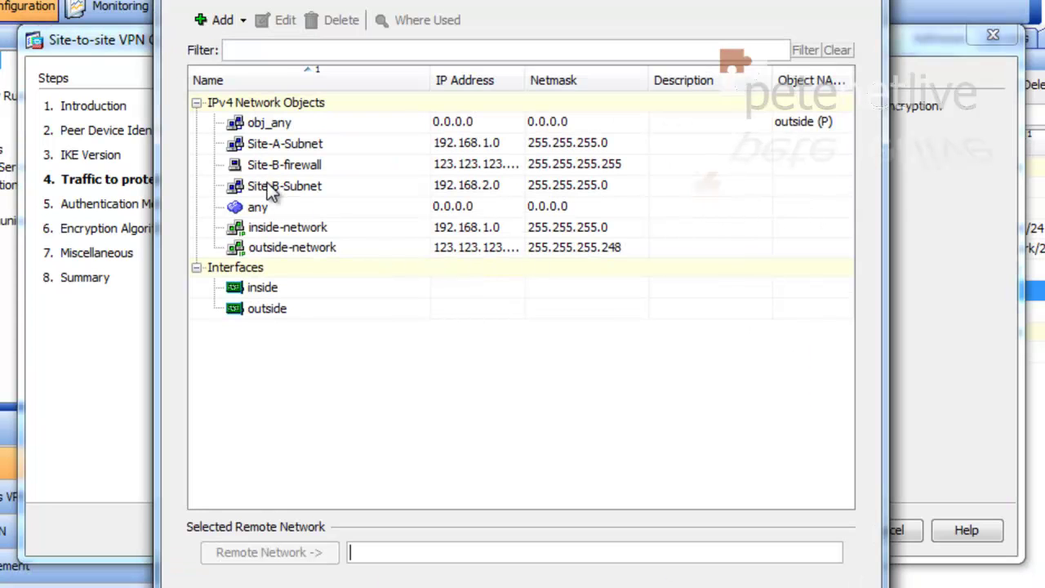
double_click(266, 184)
key(Return)
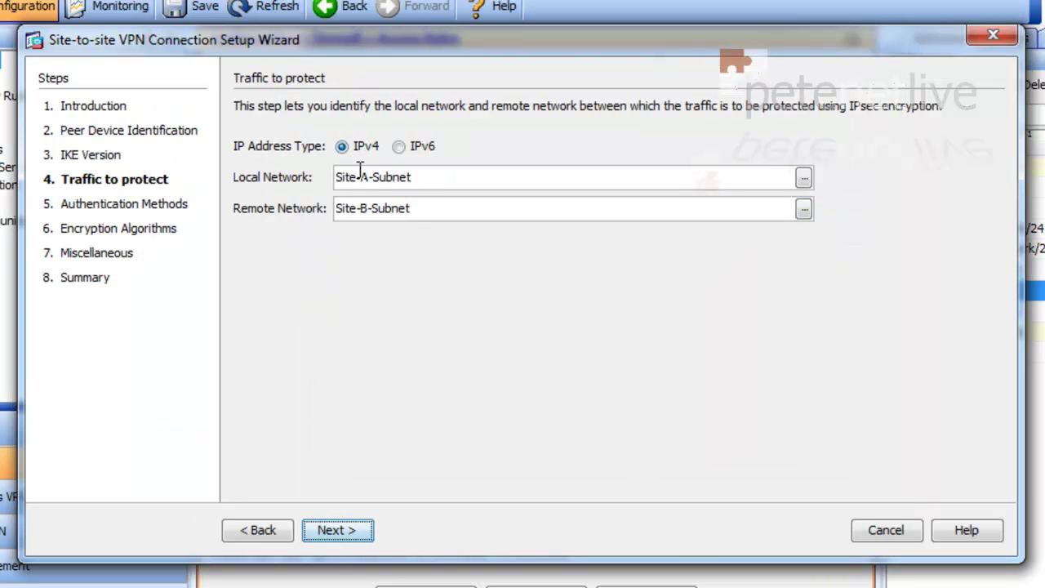
click(323, 531)
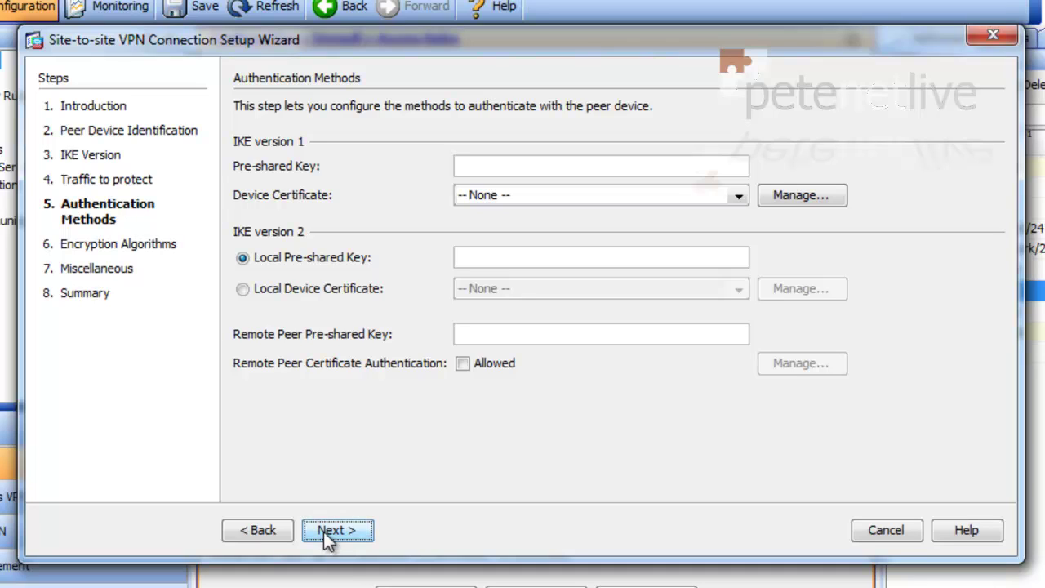
- Enter the same pre-shared key for IKE v1 and both IKE v2 local and remote fields
click(497, 166)
text(123456)
click(473, 257)
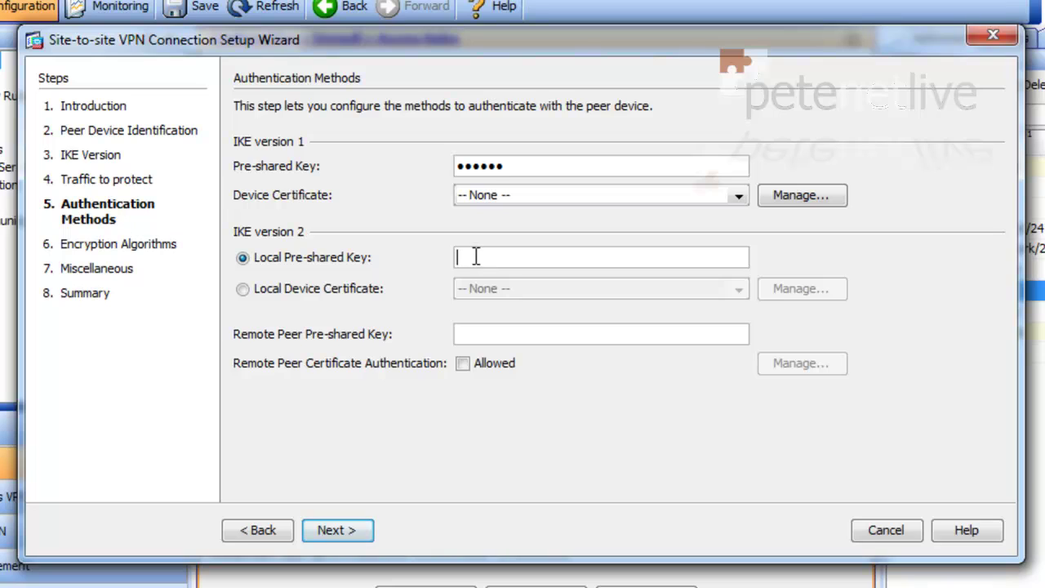
text(123456)
click(470, 334)
text(123456)
click(343, 531)
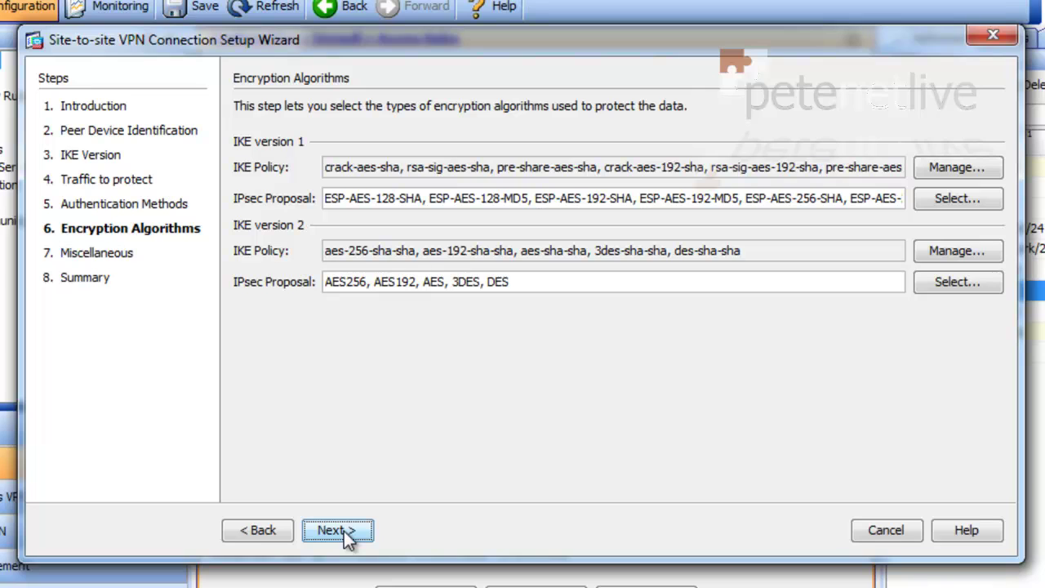
- Keep default encryption, enable PFS group2, and exempt the inside network from NAT
click(344, 531)
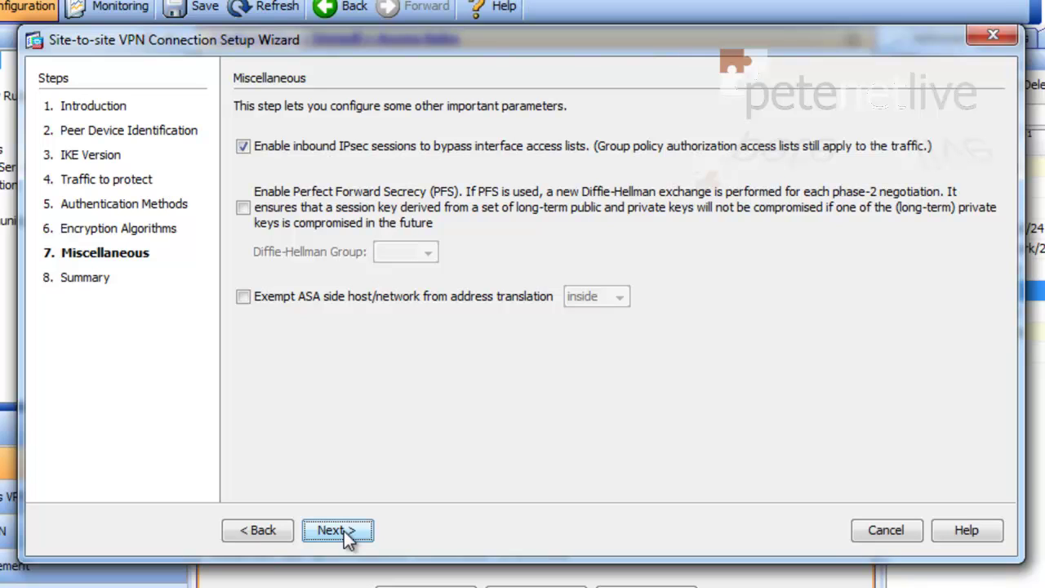
click(244, 207)
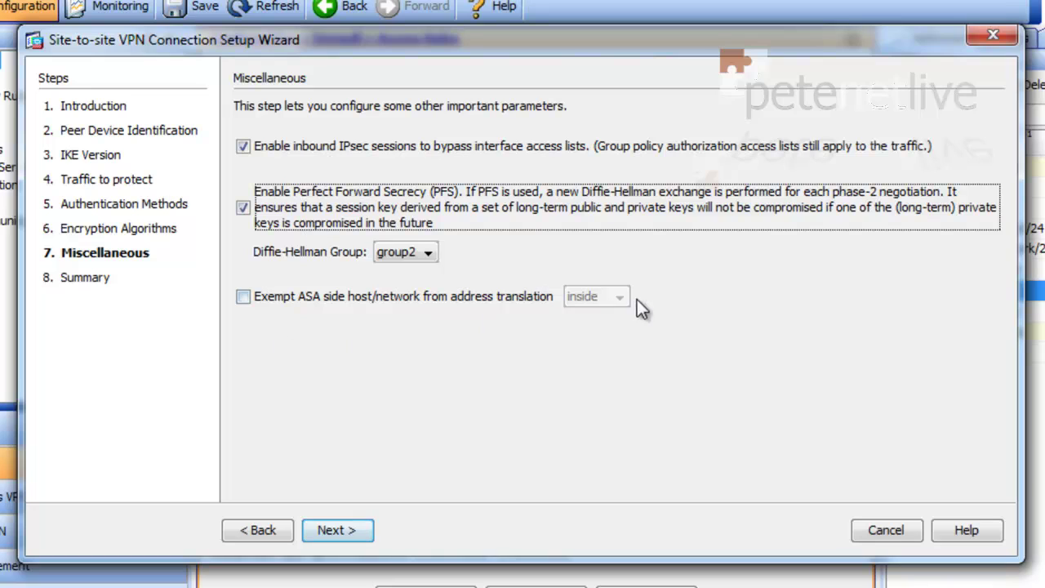
click(244, 297)
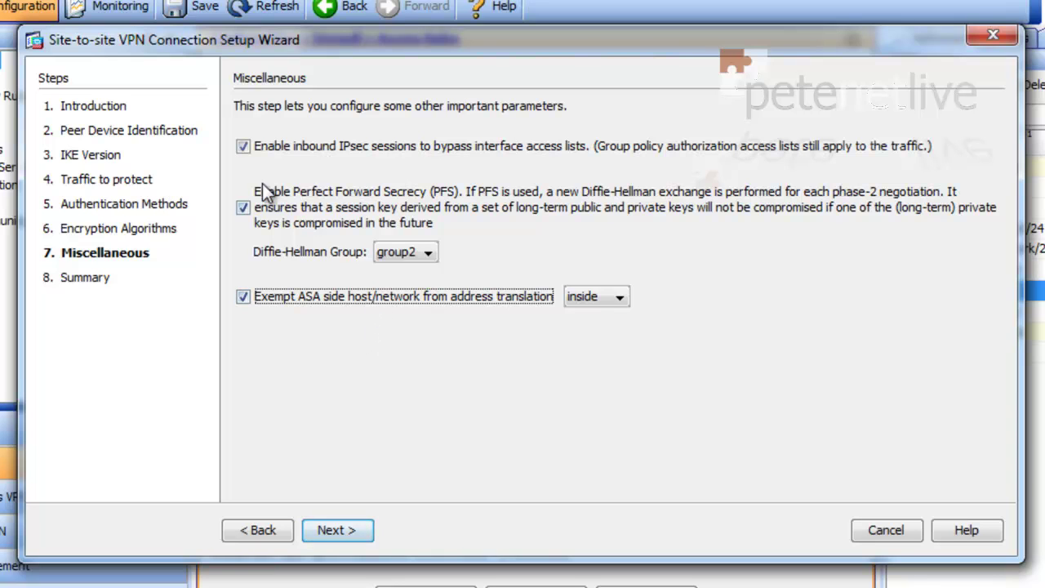
click(351, 529)
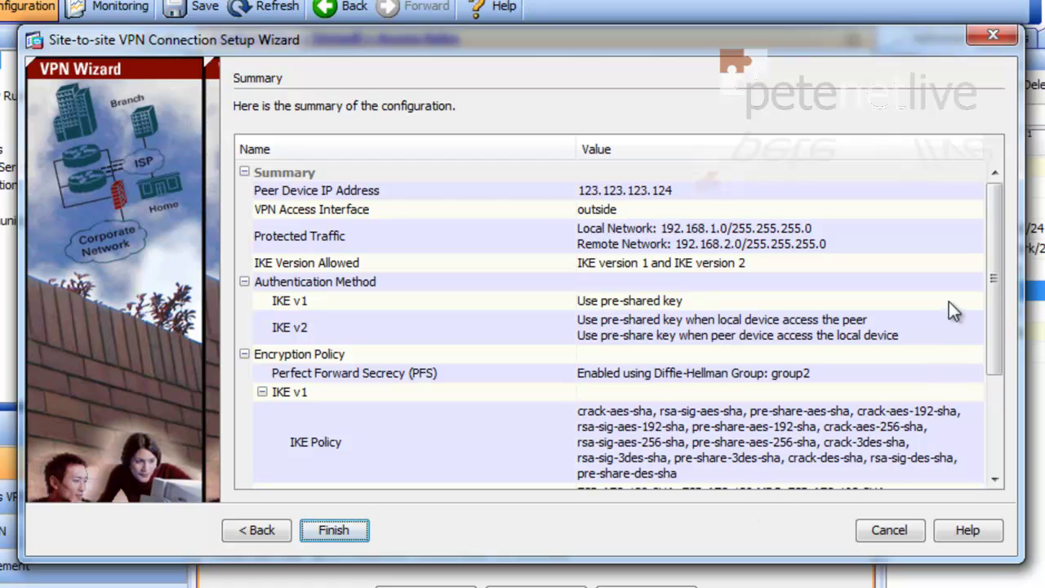
- Finish the VPN wizard and send the generated commands to the ASA
drag(996, 243, 1007, 375)
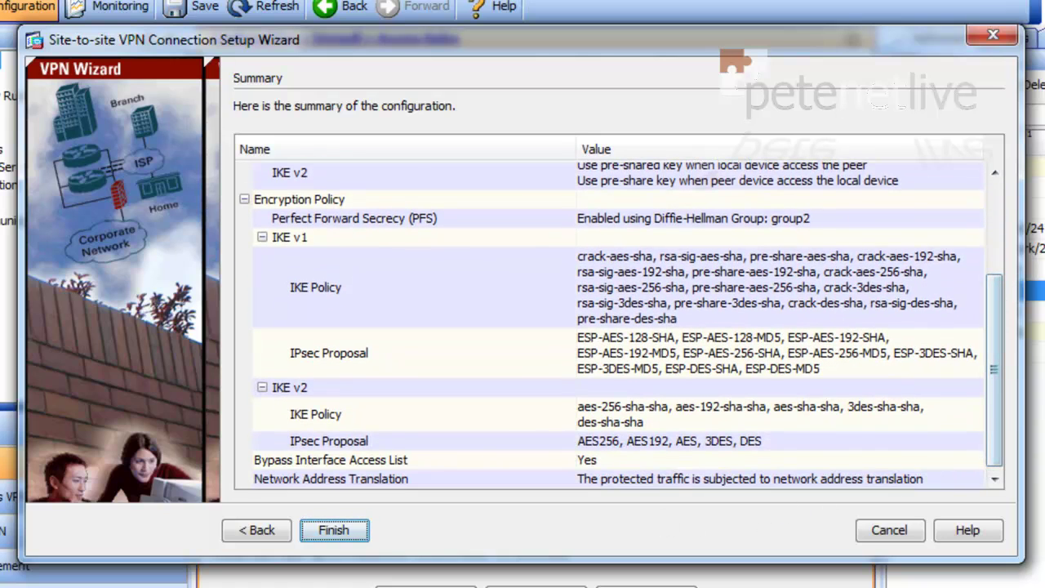
click(335, 531)
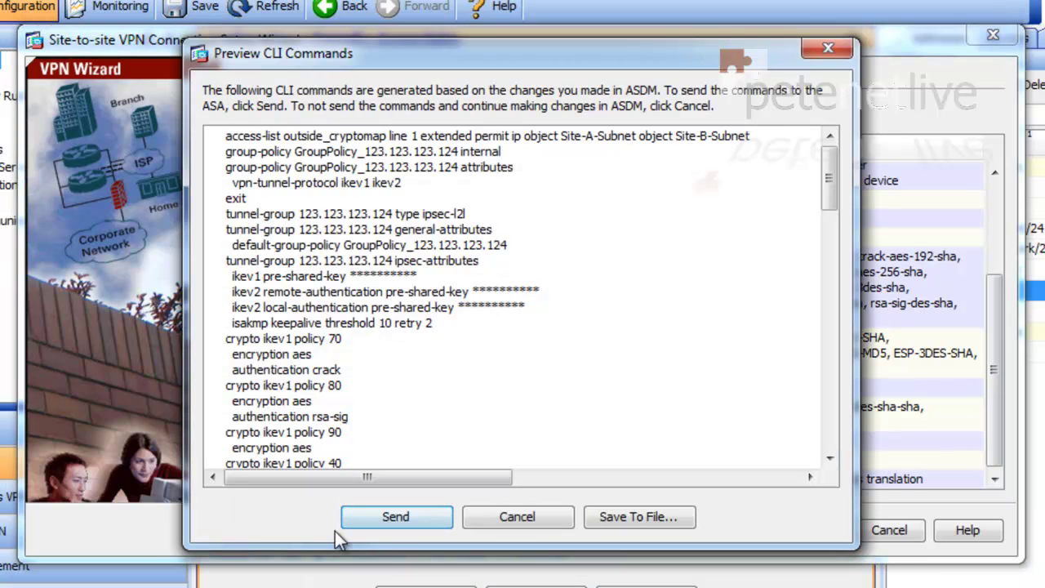
click(394, 516)
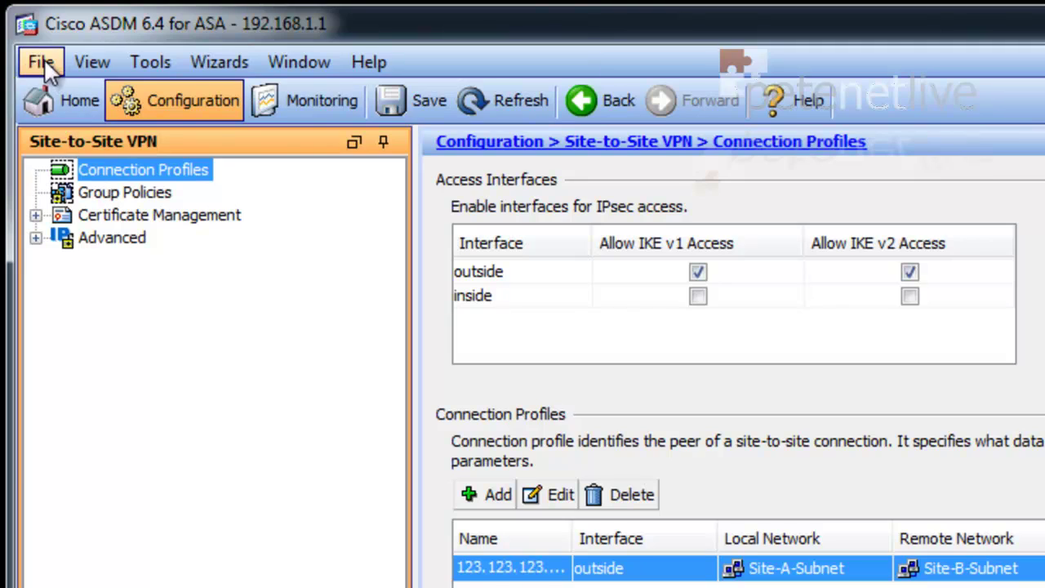
- Save the running configuration to flash and return to the Home dashboard
click(41, 62)
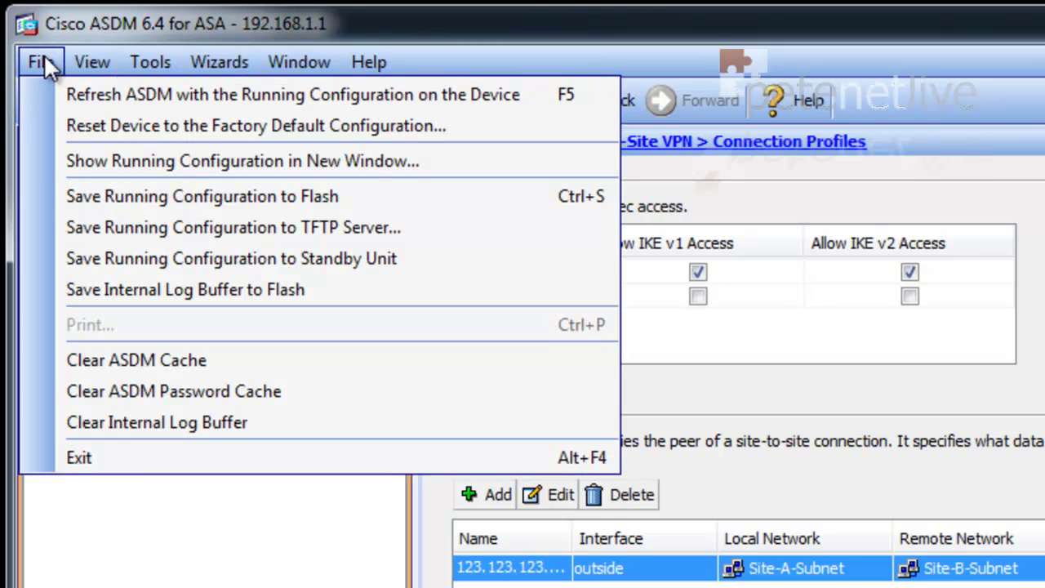
click(27, 199)
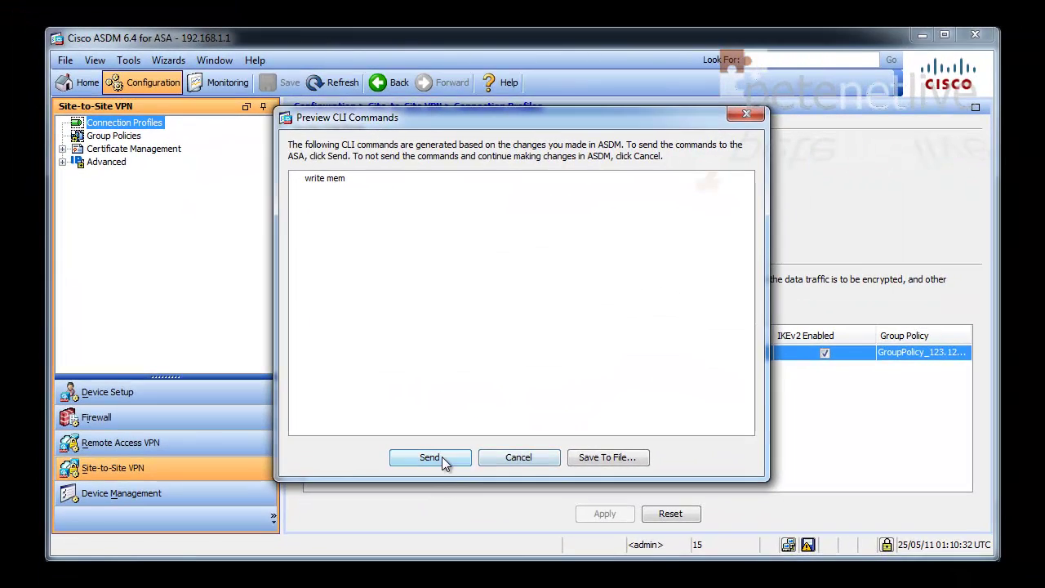
click(440, 459)
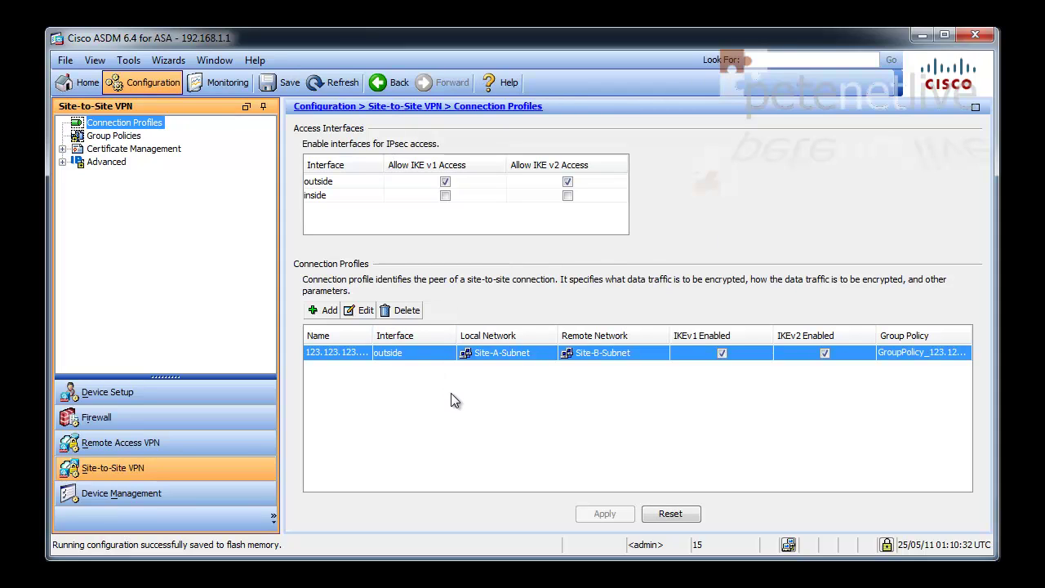
click(82, 81)
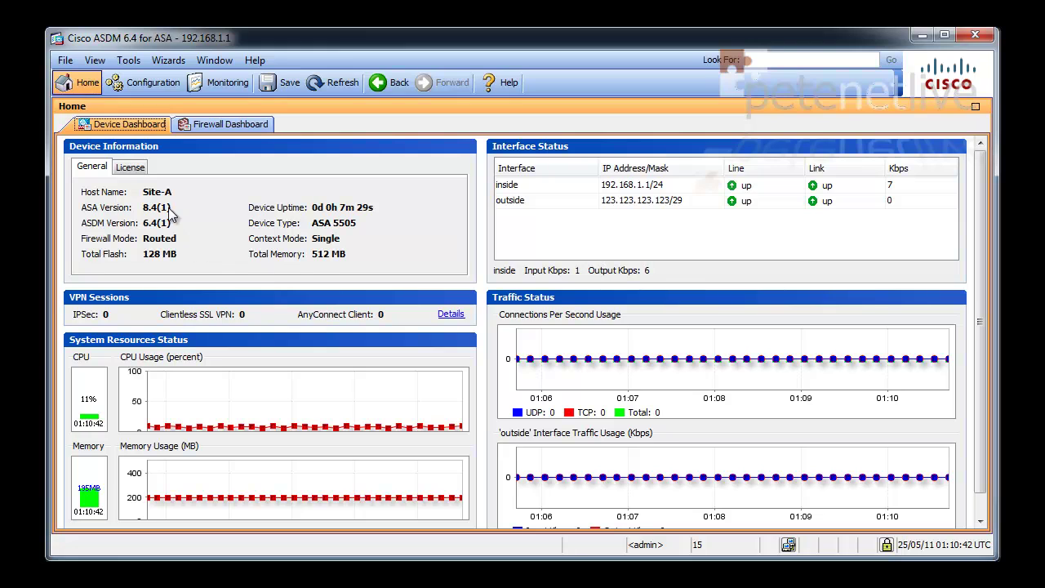
- Exit ASDM on the Site-A firewall and confirm quitting
click(64, 61)
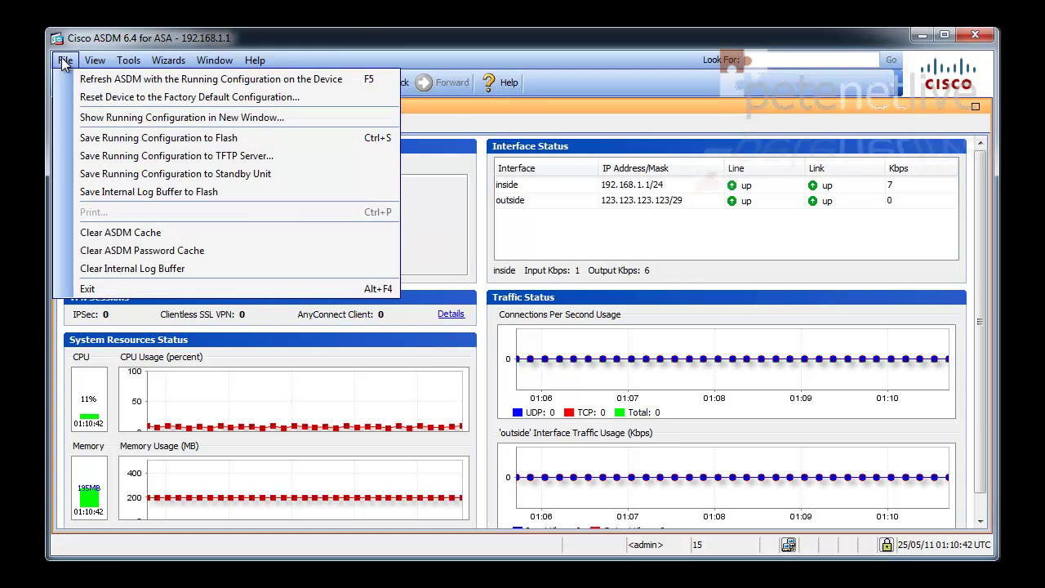
click(119, 288)
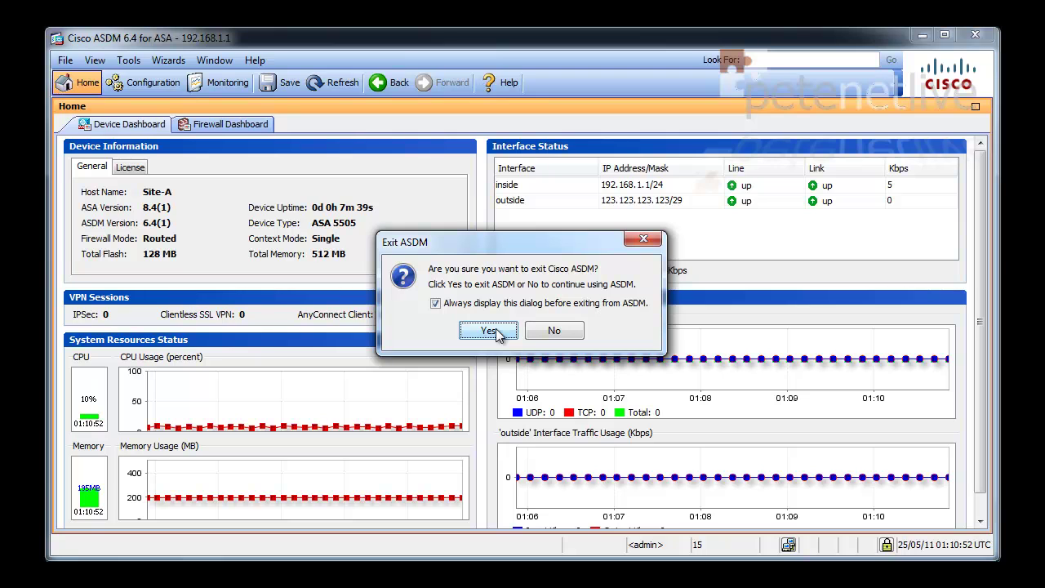
click(488, 330)
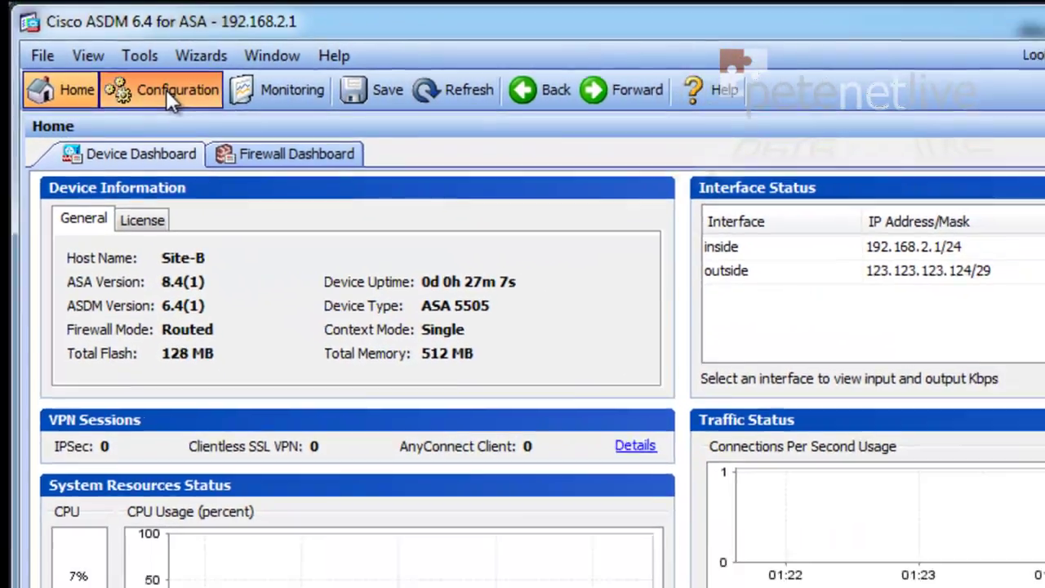
- Add firewall network object Site-A-Subnet for 192.168.1.0 with netmask 255.255.255.0
click(165, 89)
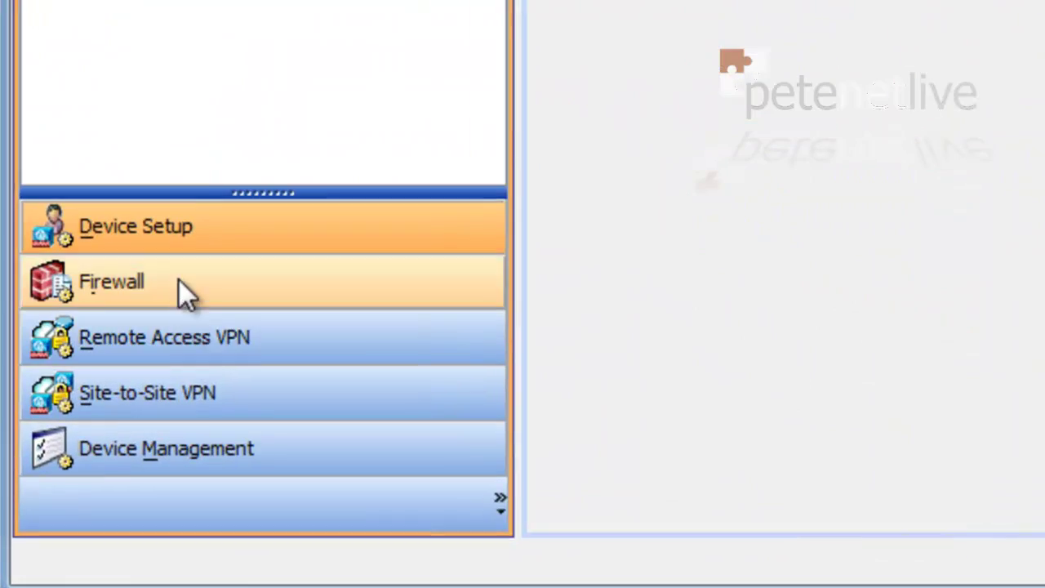
click(90, 429)
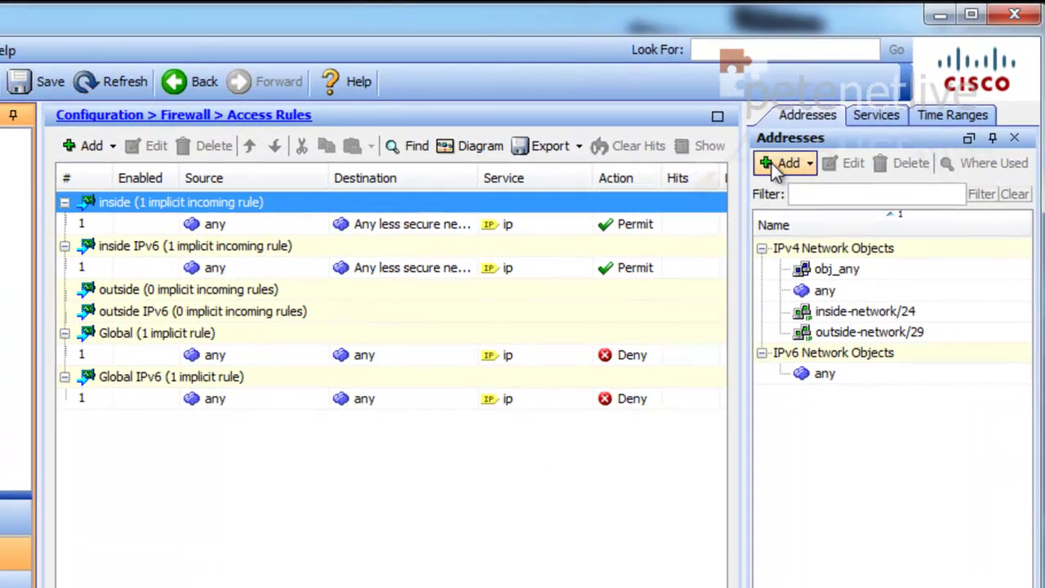
click(772, 168)
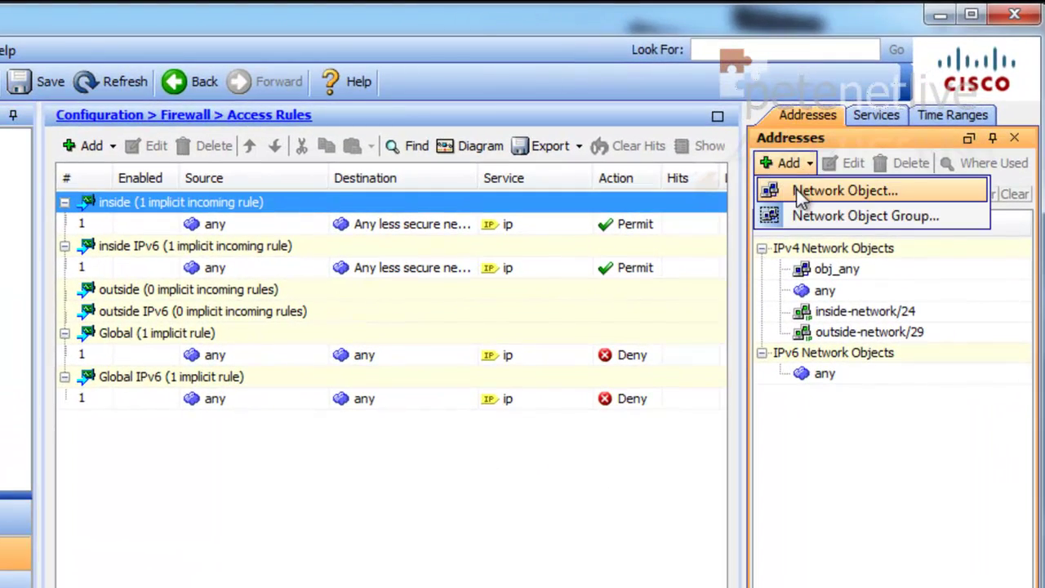
click(796, 189)
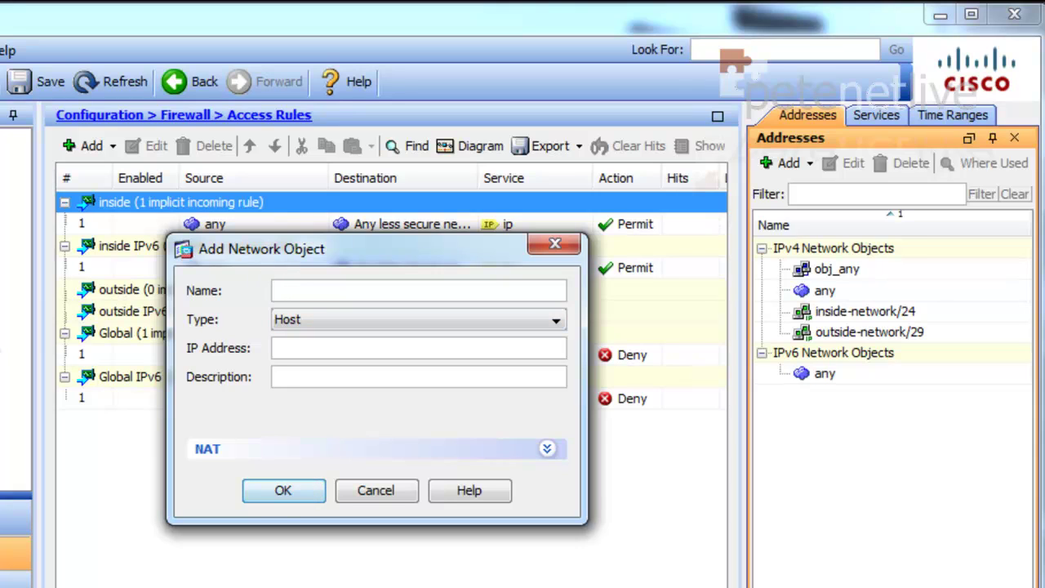
click(298, 320)
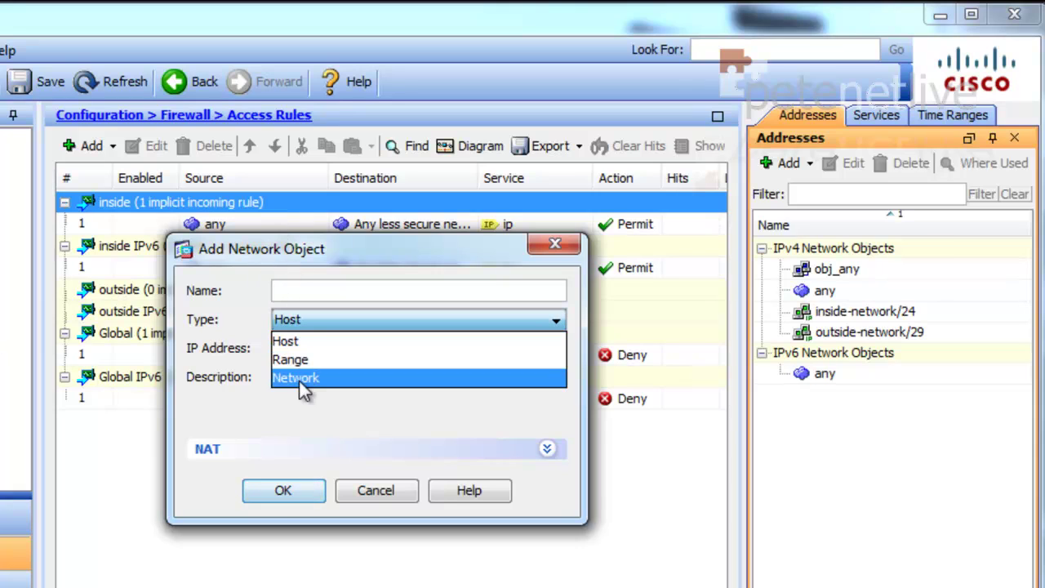
click(299, 378)
click(288, 292)
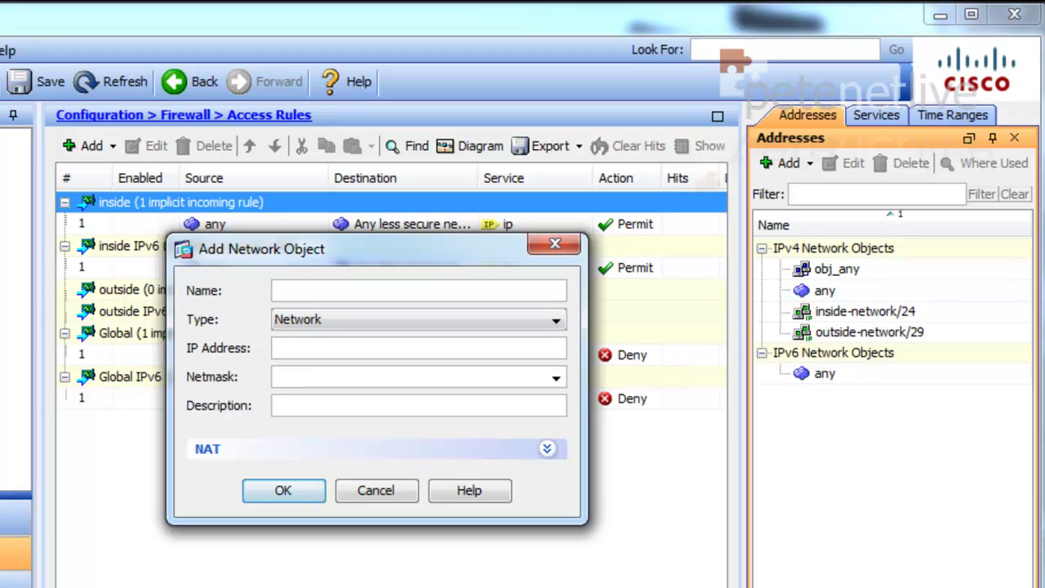
text(Site-A-)
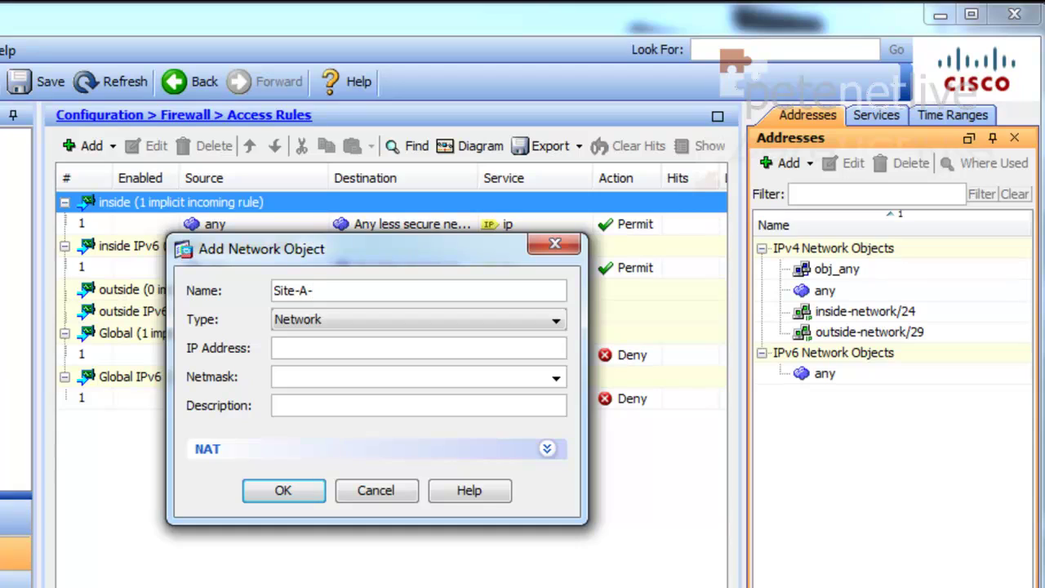
text(Subnet)
click(354, 351)
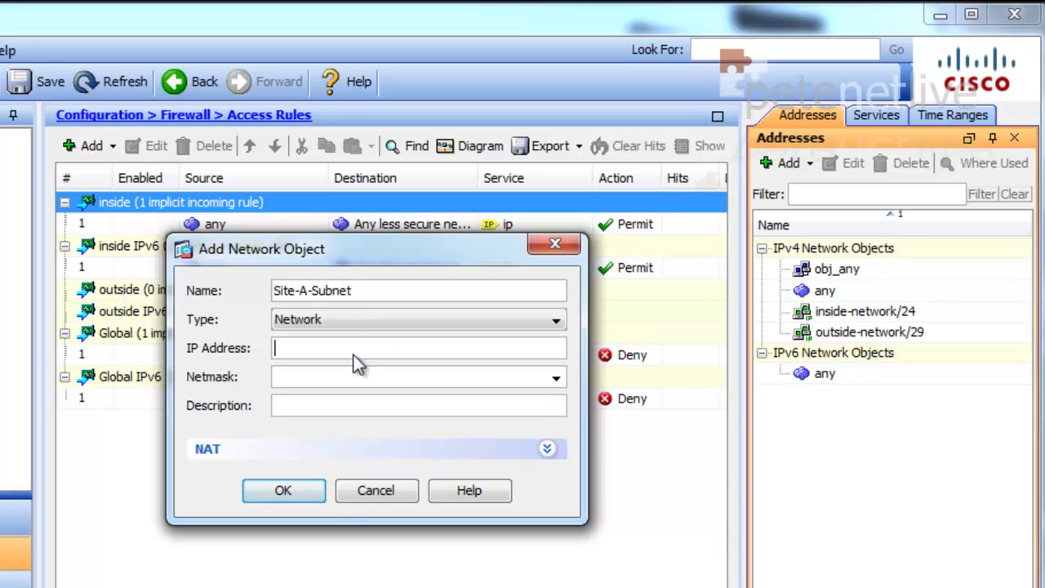
text(192.168.1.0)
click(556, 376)
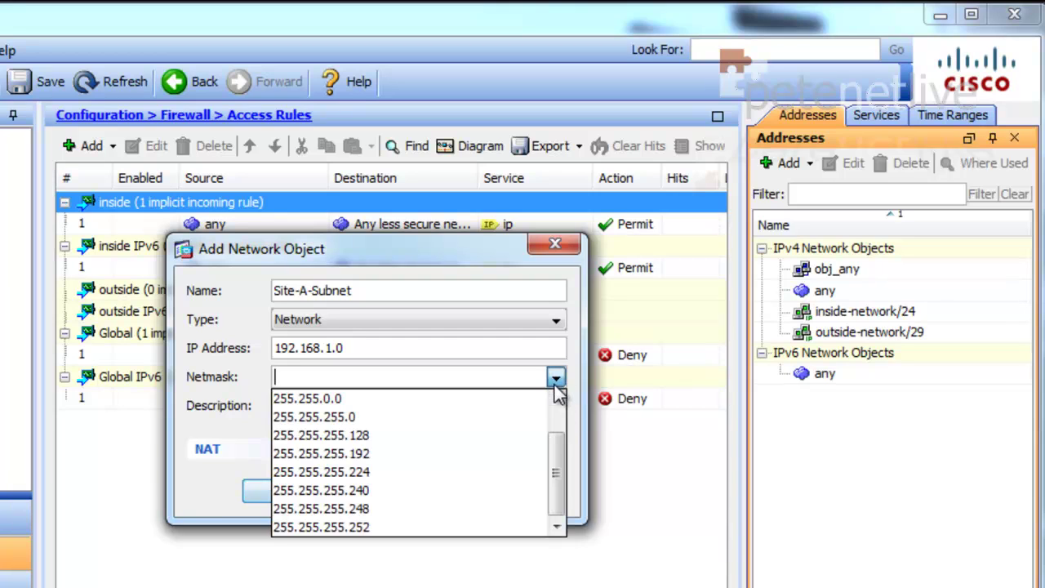
click(448, 417)
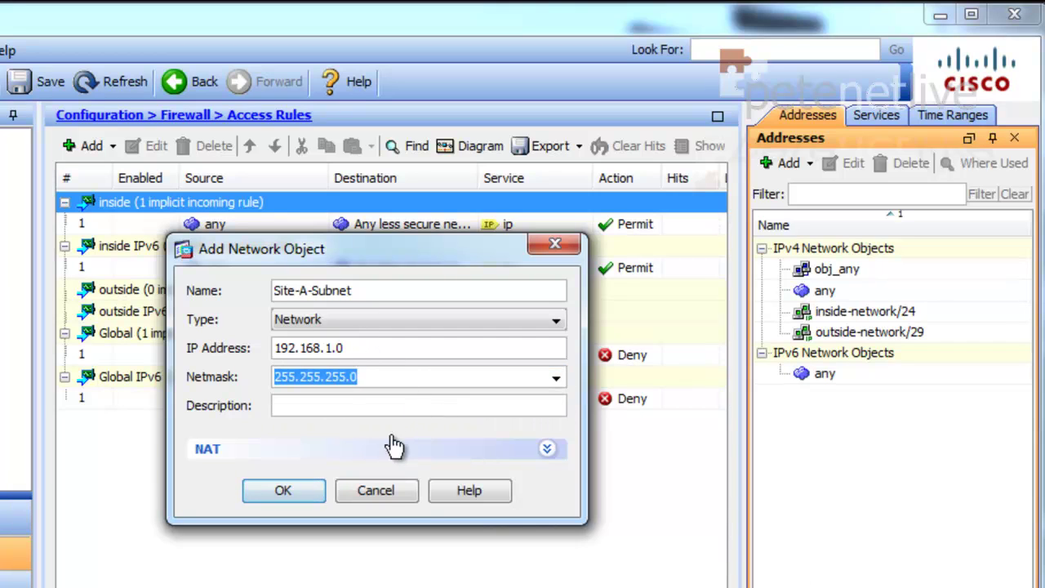
click(284, 490)
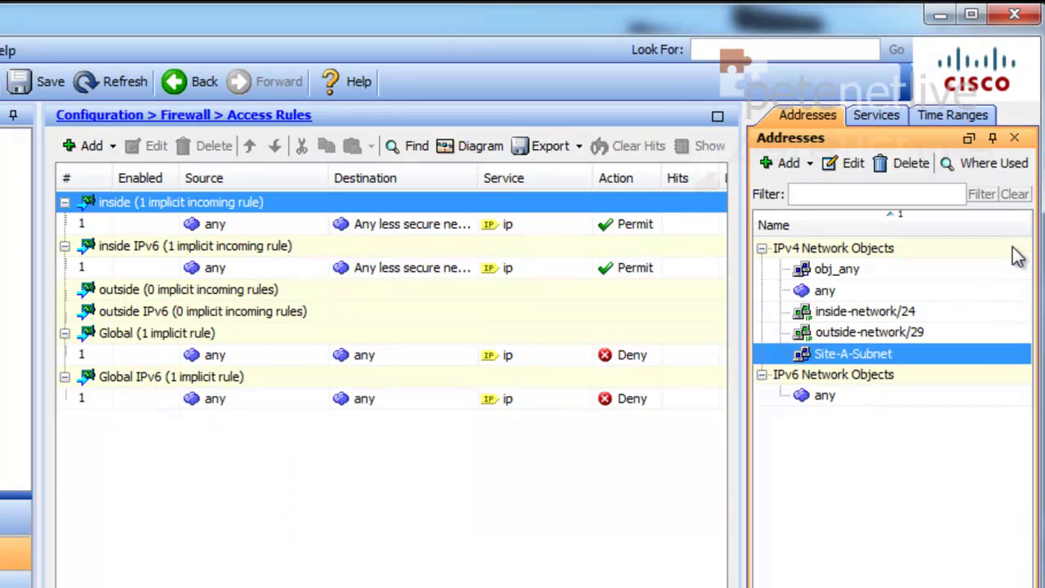
- Add network object Site-B-Subnet for 192.168.2.0
click(772, 163)
click(795, 192)
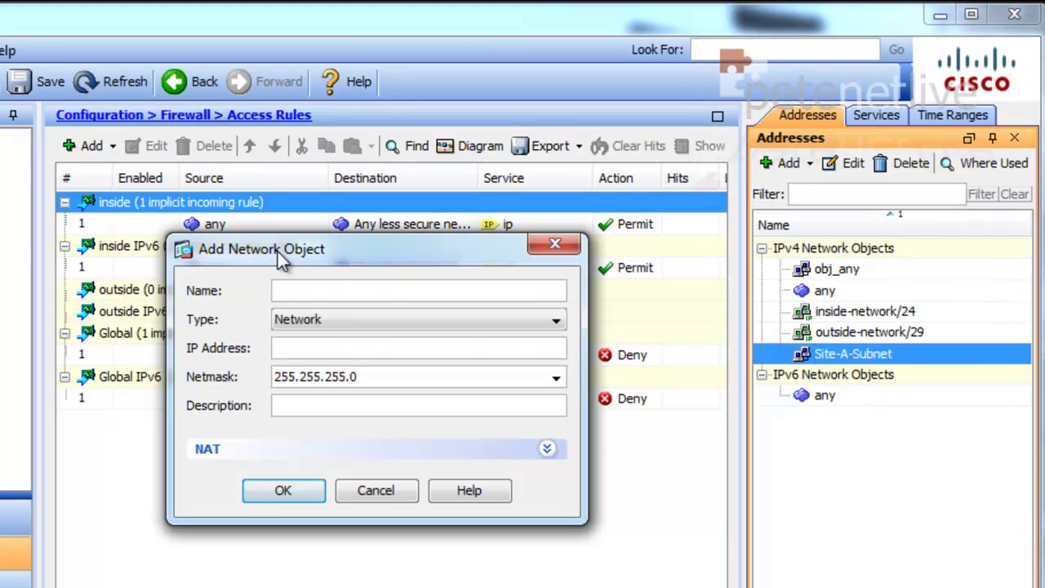
text(Site-B-Subnet)
click(315, 351)
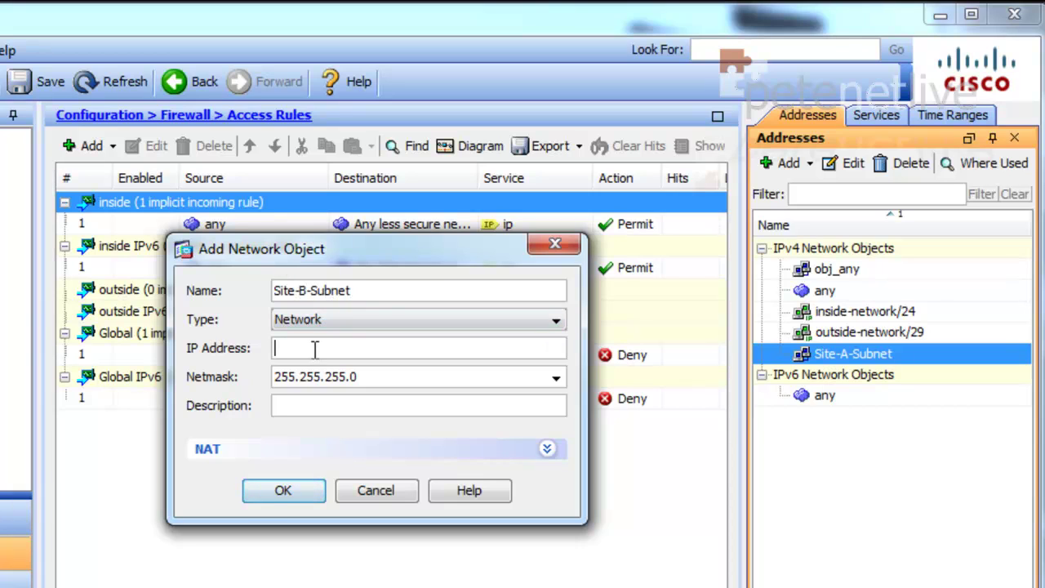
text(192.168.2.0)
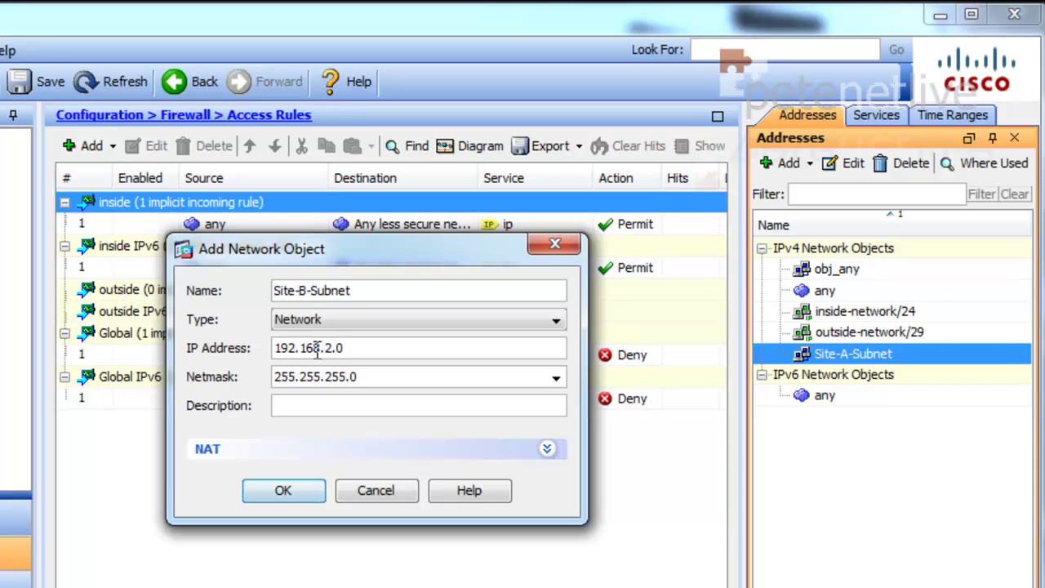
click(290, 491)
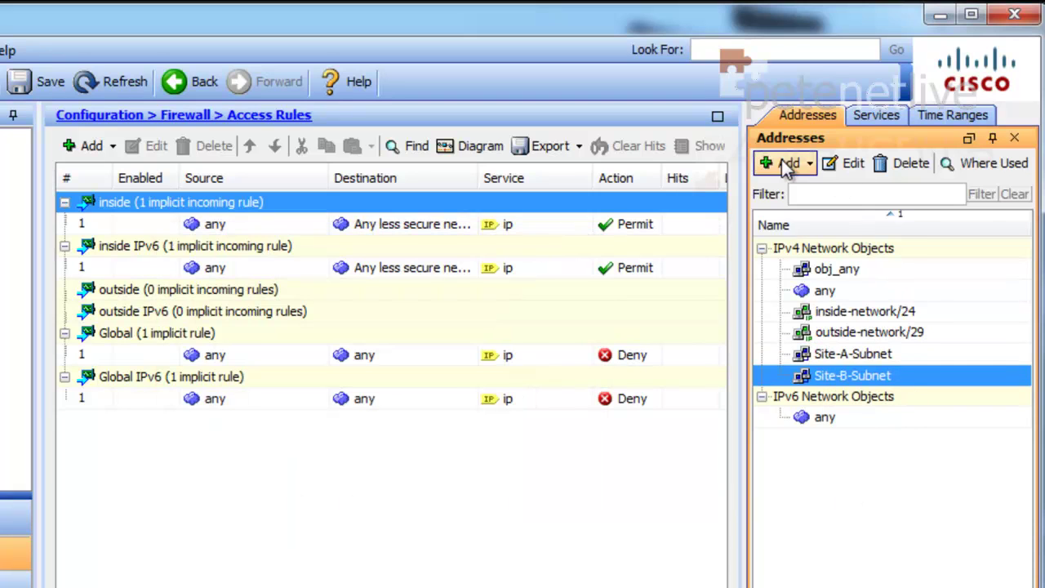
- Add host object Site-A-Firewall at 123.123.123.123, then apply and send the changes to the ASA
click(787, 164)
click(796, 192)
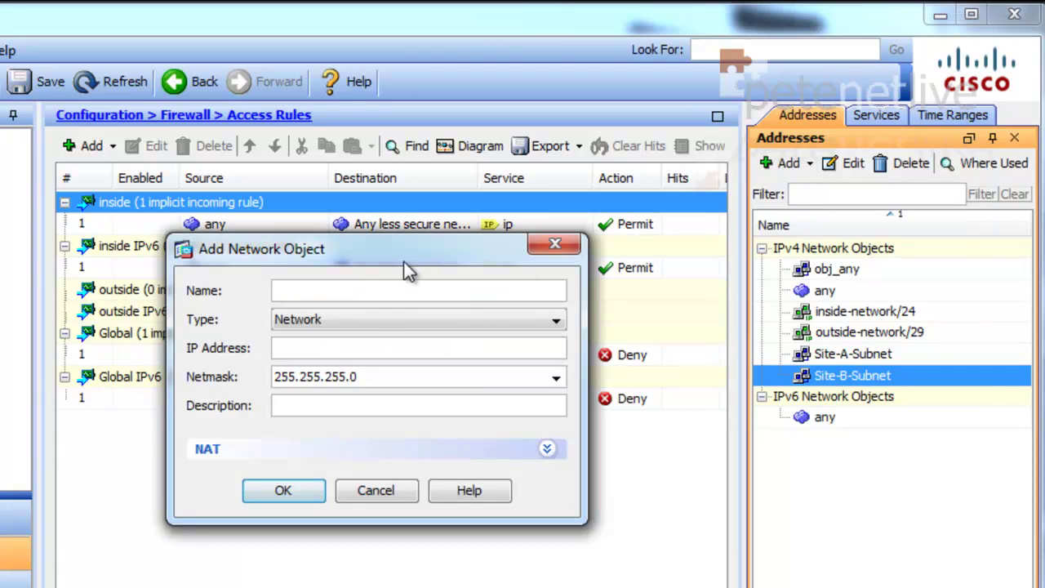
click(363, 320)
click(366, 341)
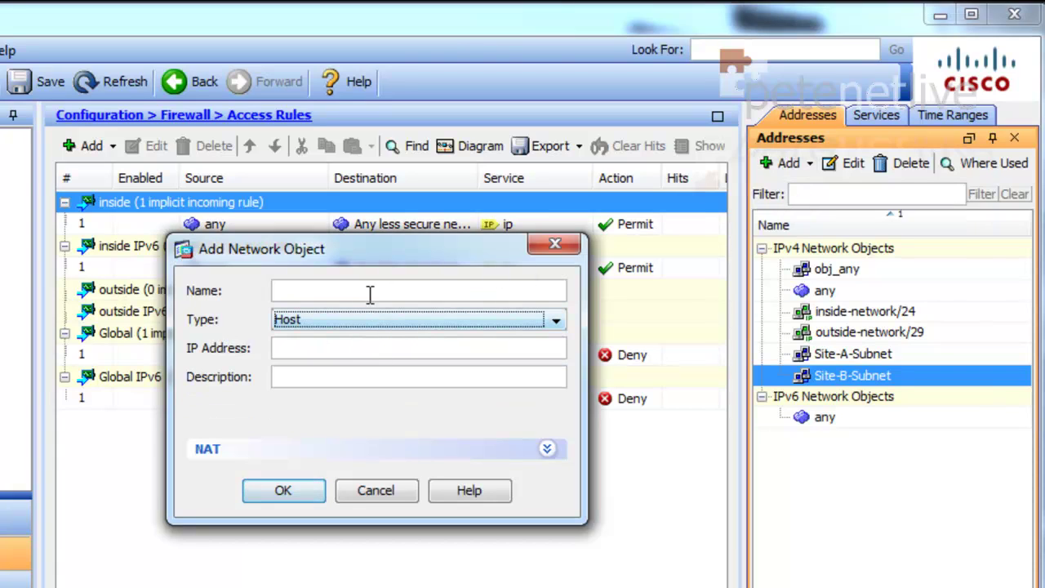
click(432, 294)
text(S)
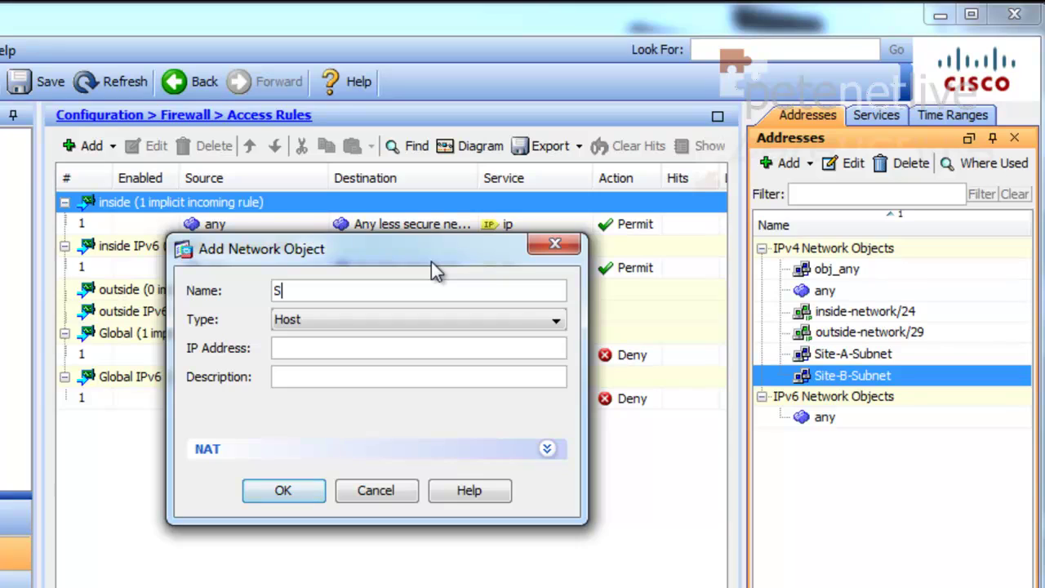
text(ite-A-Firewall)
click(406, 354)
text(12)
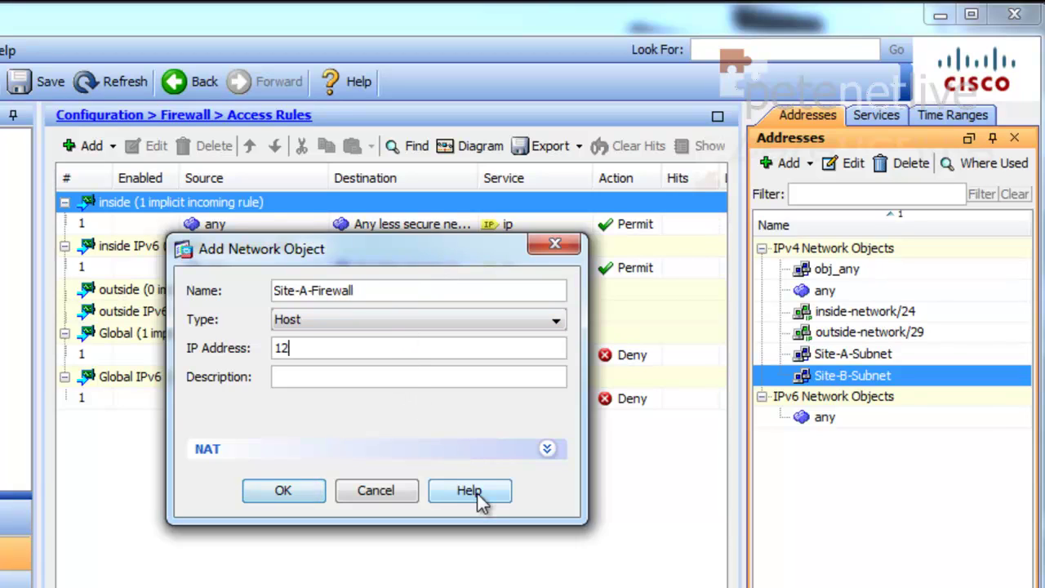
text(3.123.123.123)
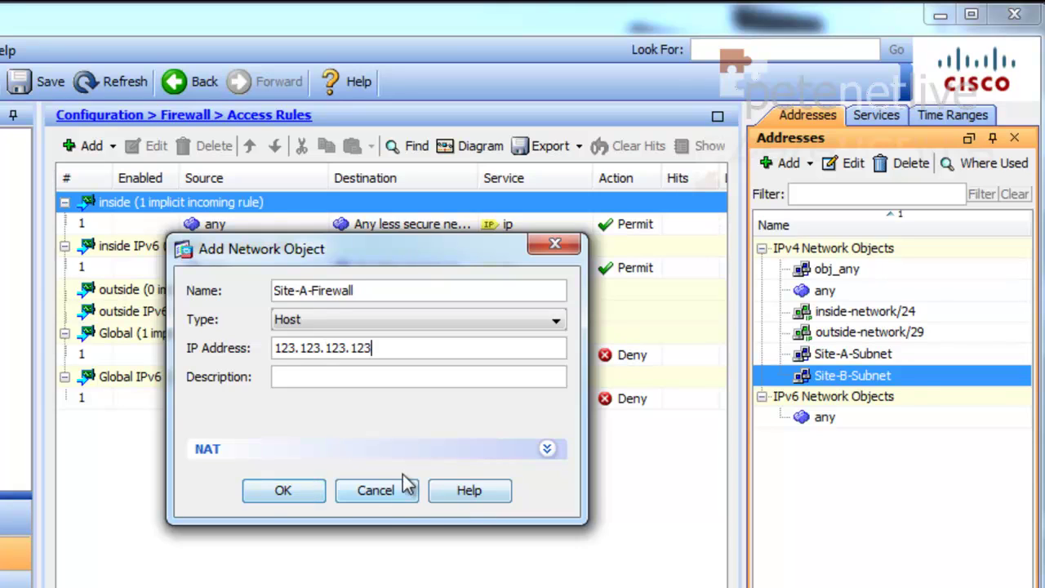
click(285, 491)
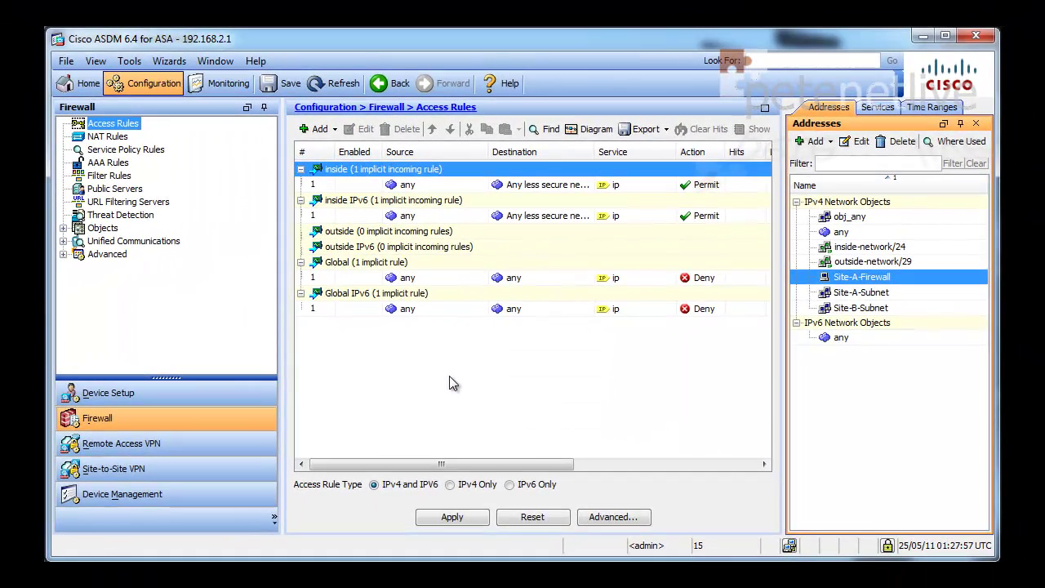
click(409, 562)
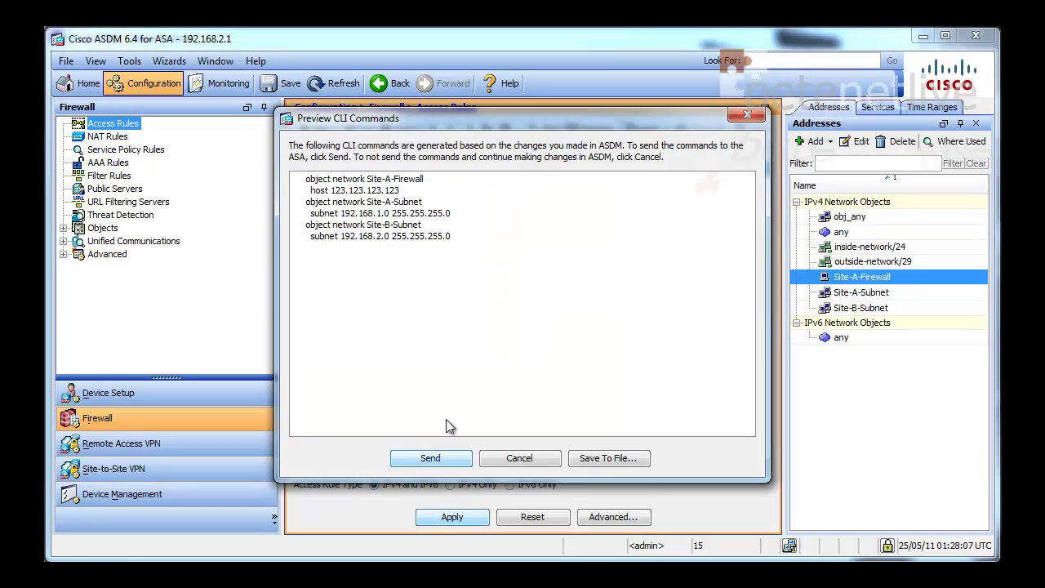
click(429, 458)
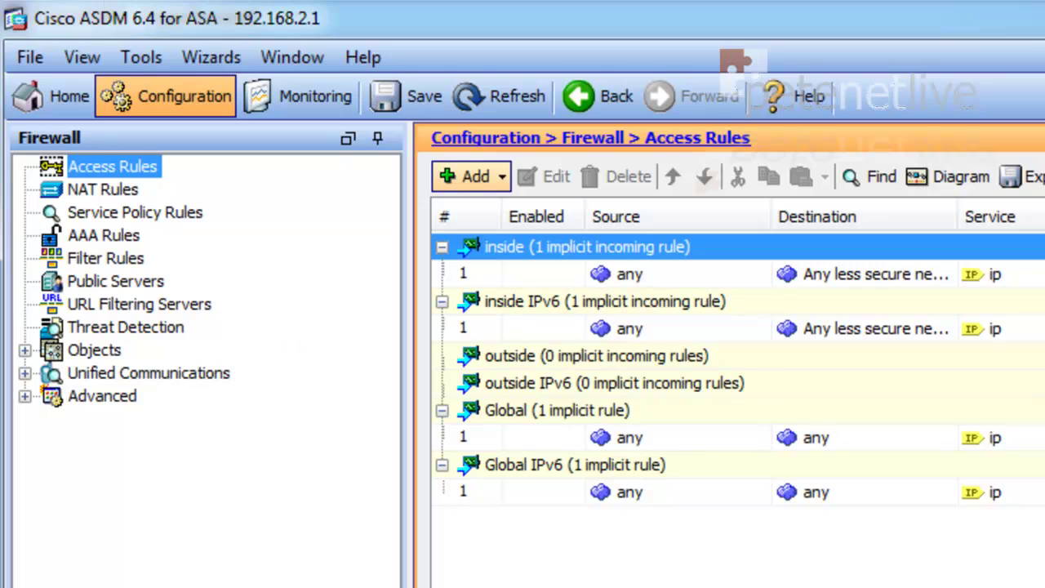
- Start the site-to-site VPN wizard with peer 123.123.123.123, keeping both IKE v1 and v2
click(214, 59)
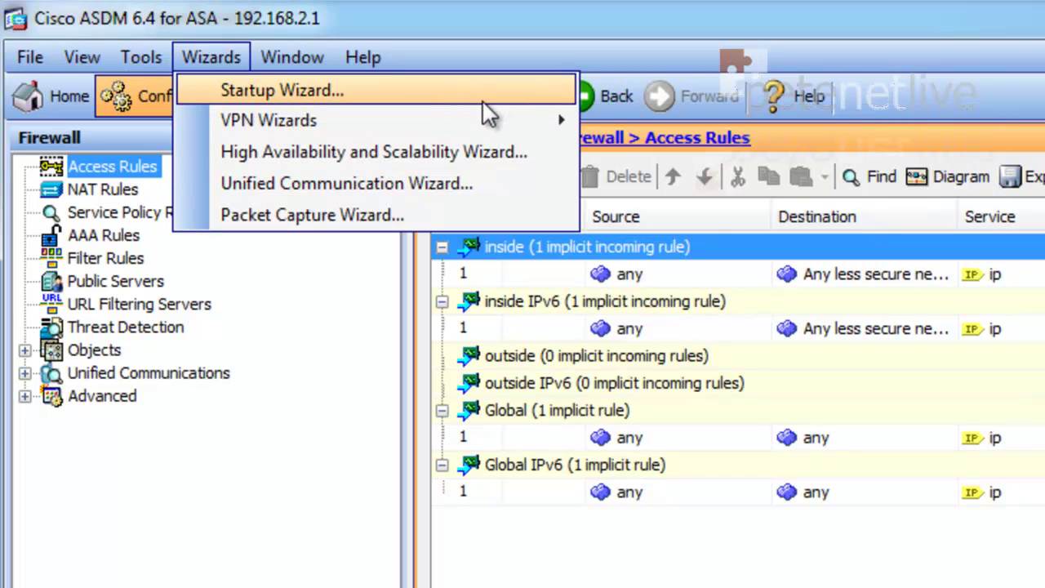
mouse_move(509, 126)
click(626, 122)
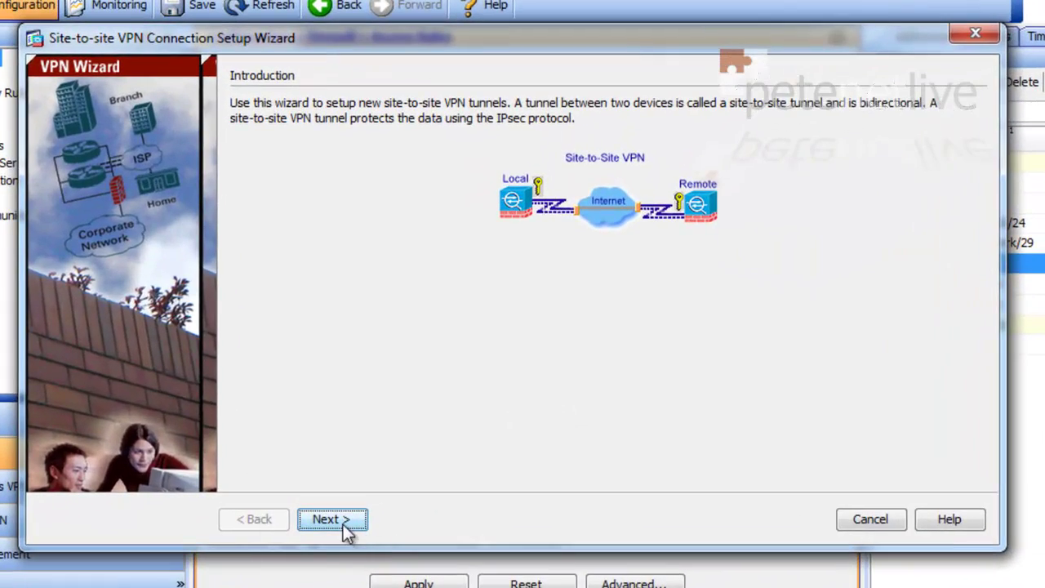
click(341, 520)
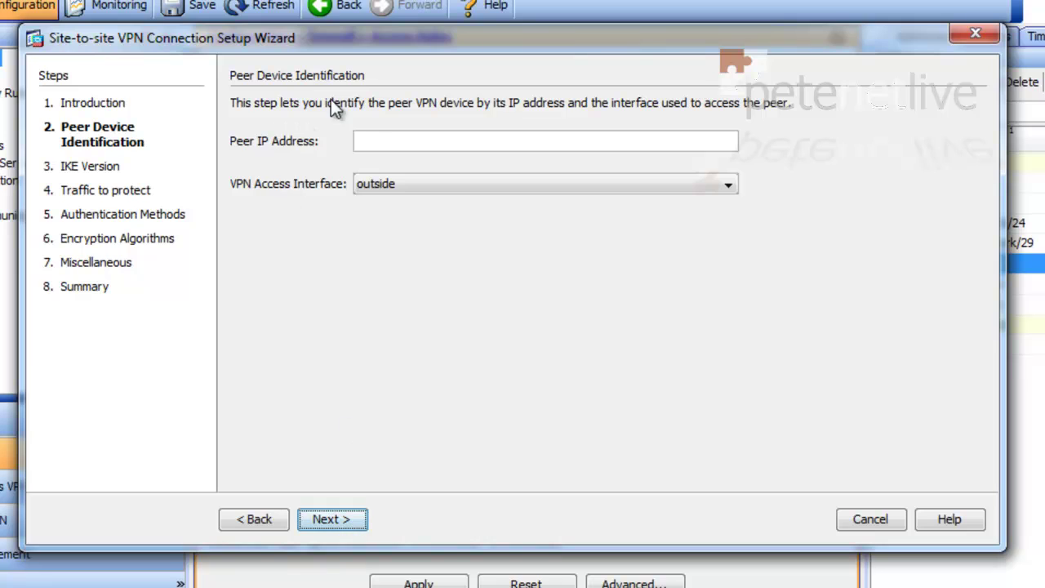
click(380, 137)
text(123.)
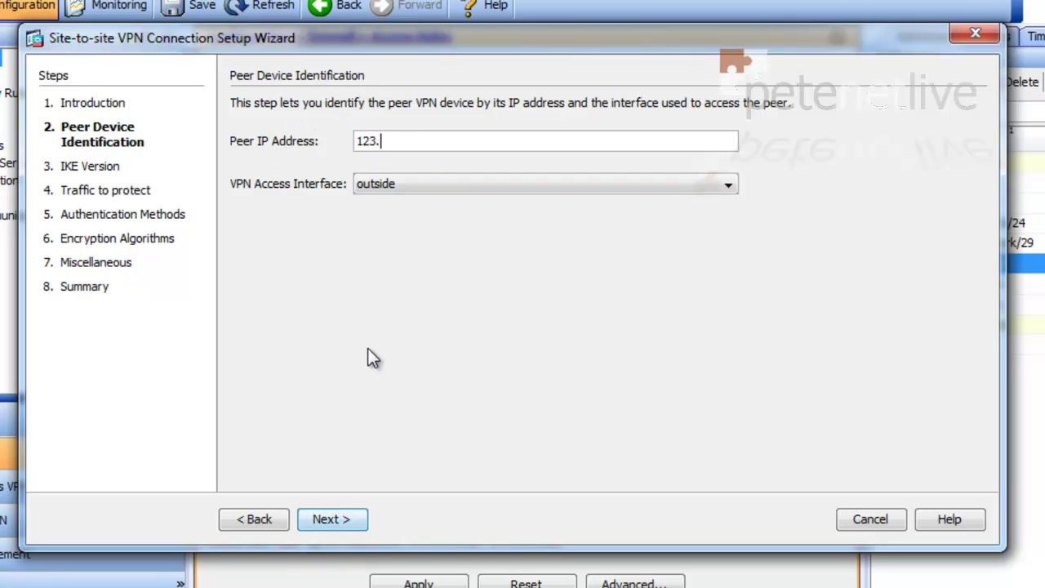
text(123.123.12)
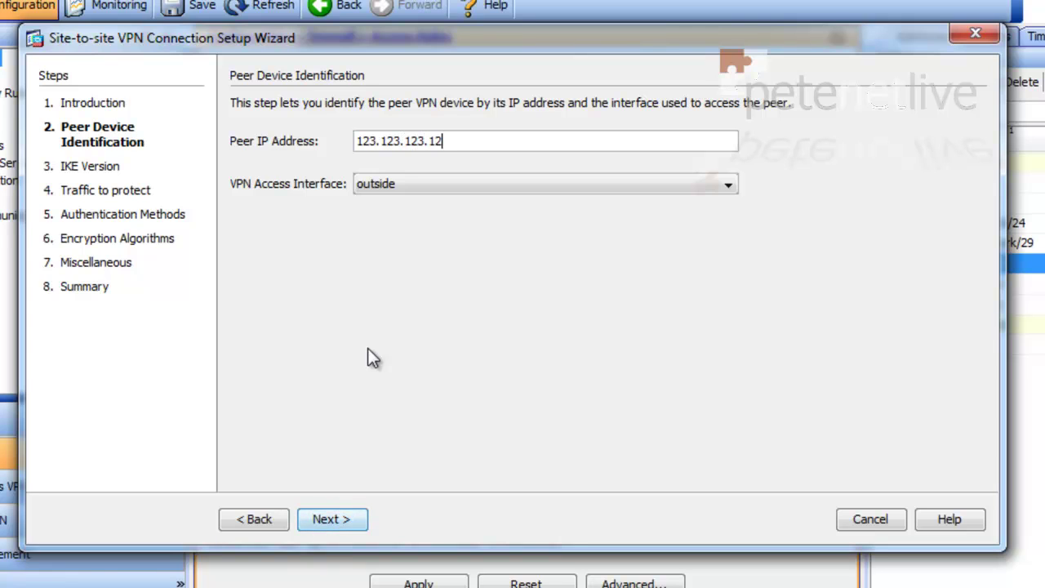
text(3)
click(336, 523)
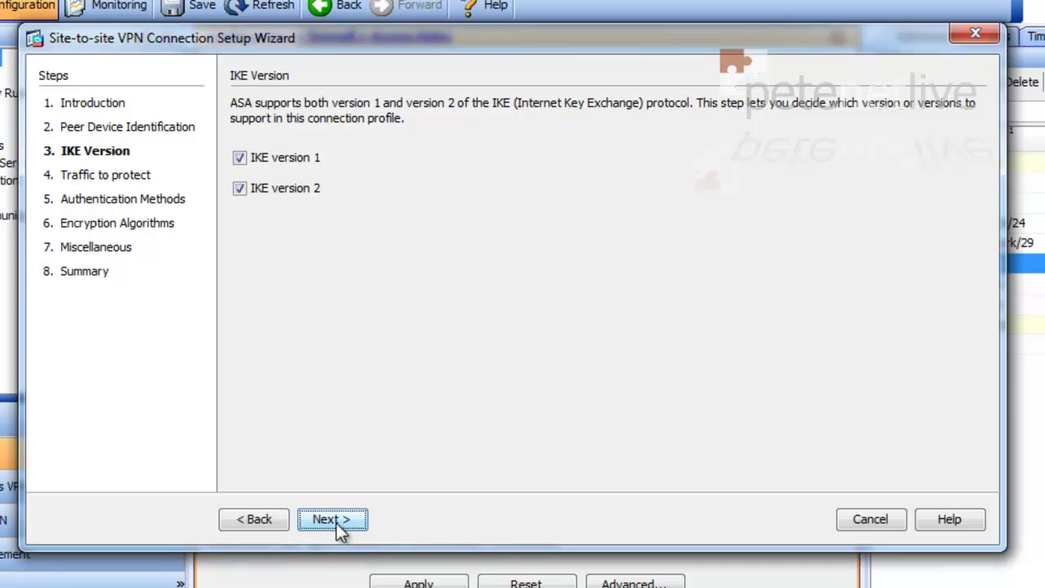
click(337, 523)
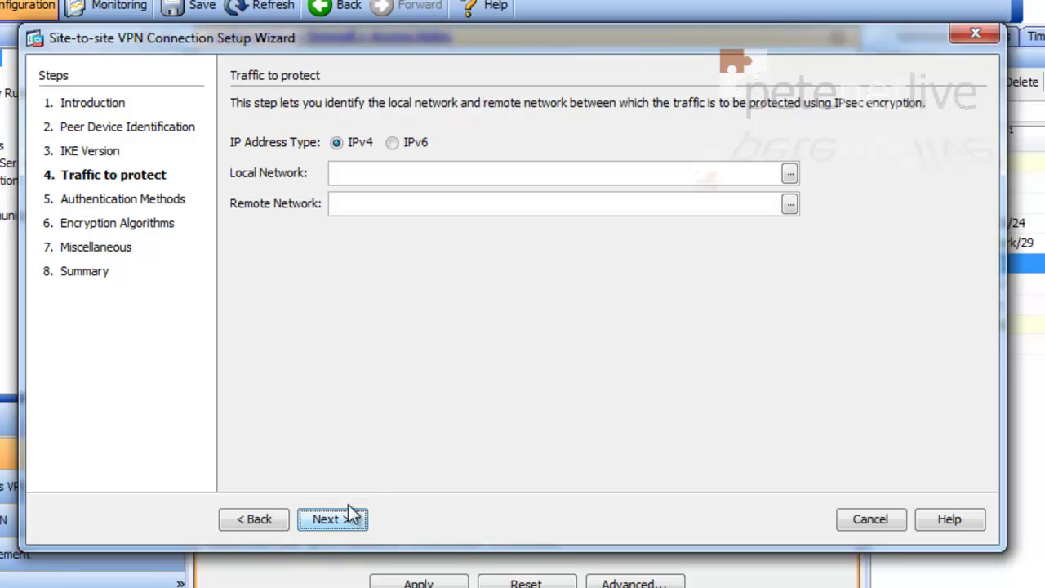
- Set local network to Site-B-Subnet and remote network to Site-A-Subnet, then continue
click(790, 173)
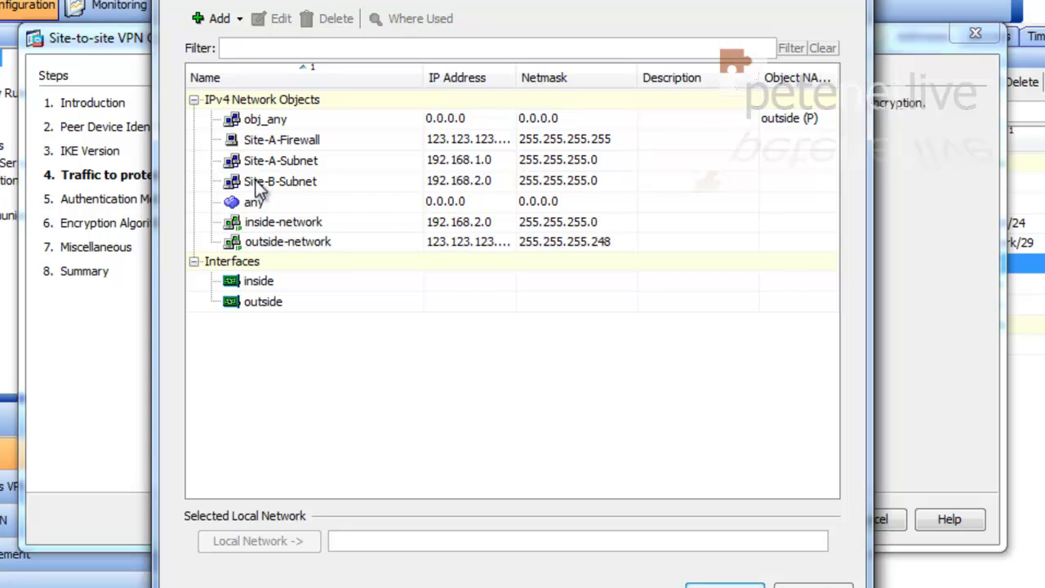
click(257, 183)
click(724, 584)
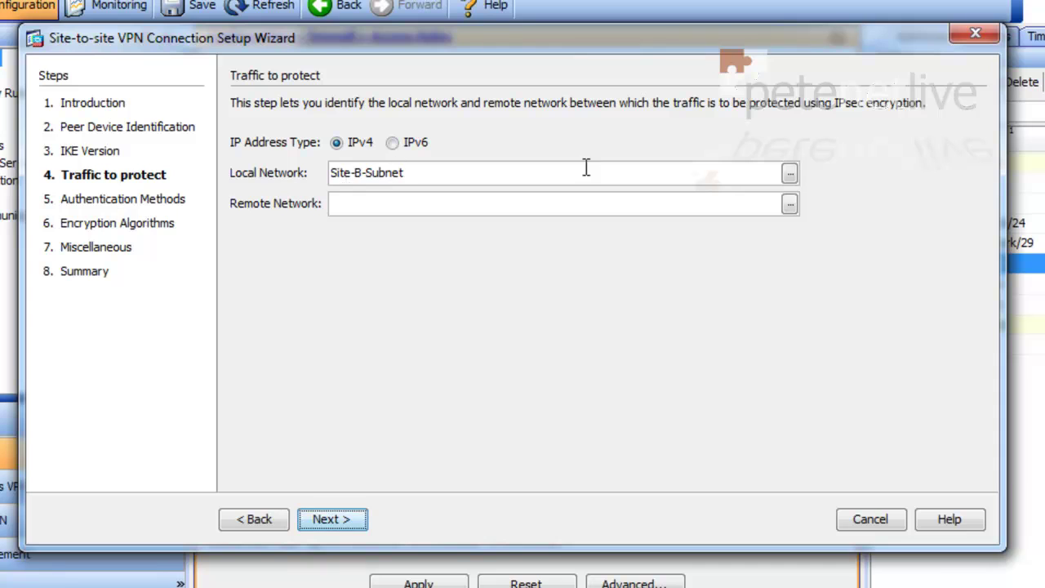
click(790, 207)
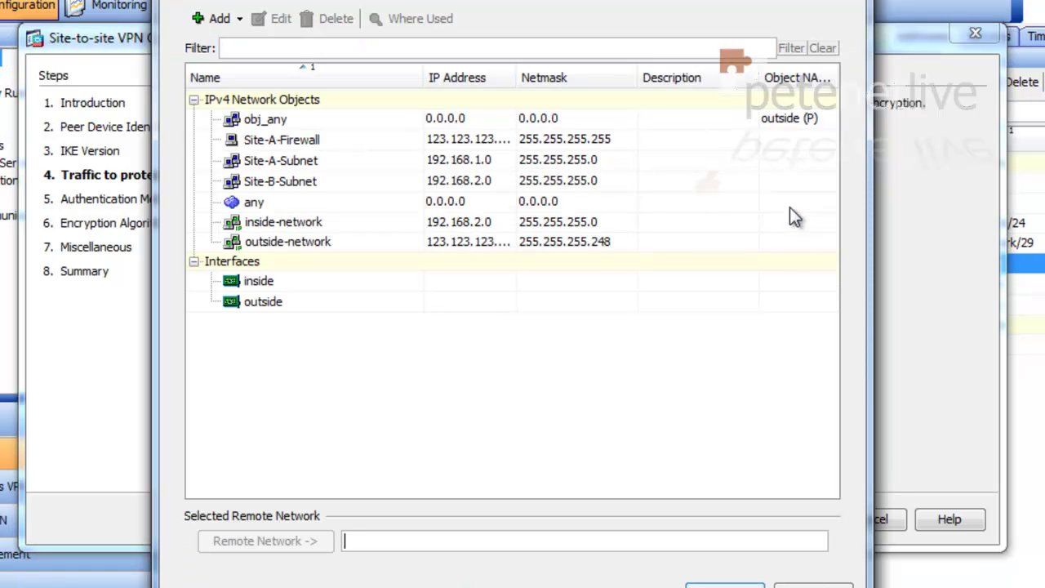
click(254, 167)
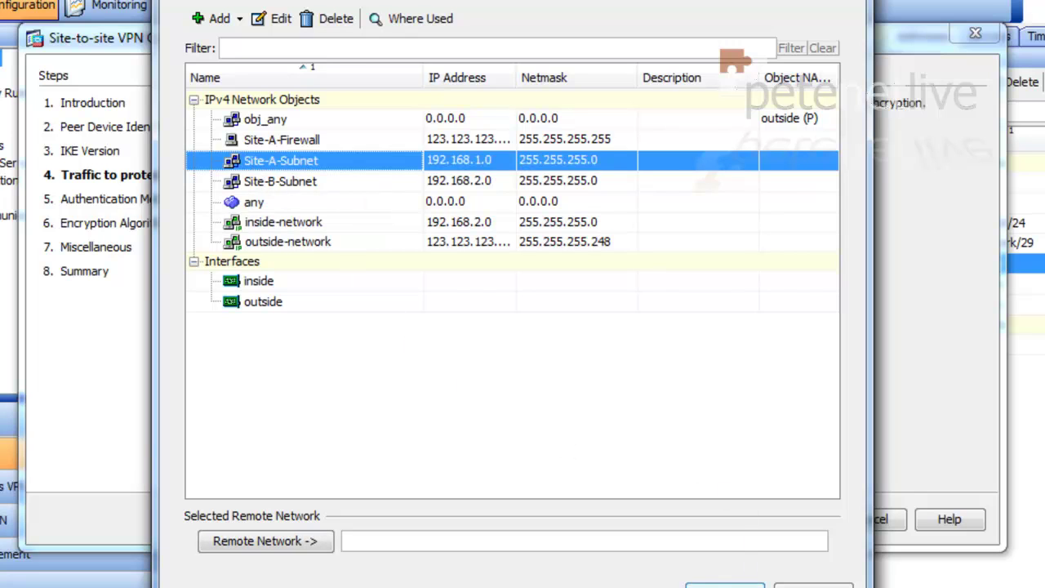
key(Return)
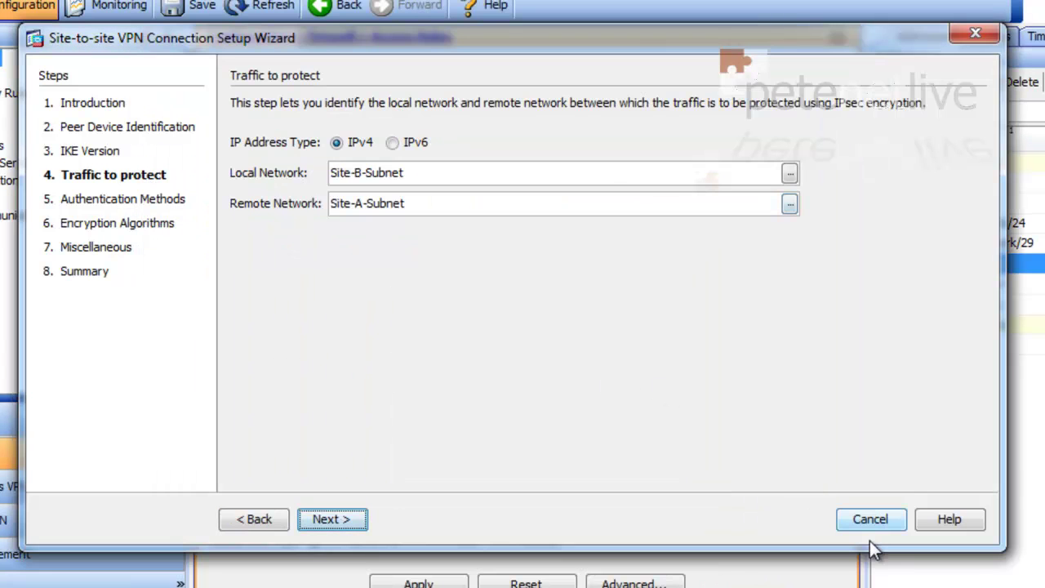
click(321, 522)
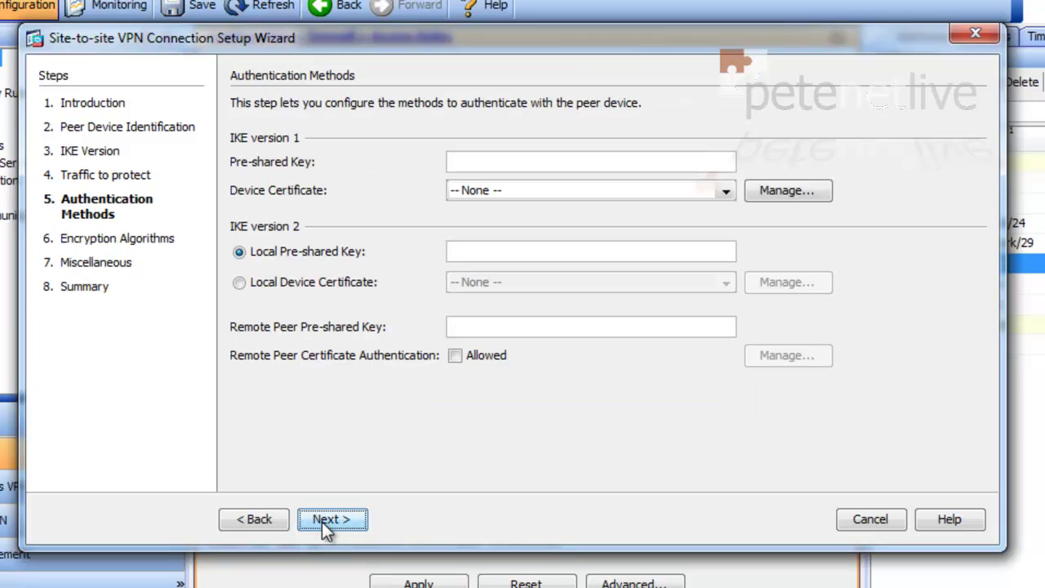
- Enter the IKE v1 and IKE v2 pre-shared keys for the VPN
click(511, 166)
text(123456)
click(526, 253)
text(12345)
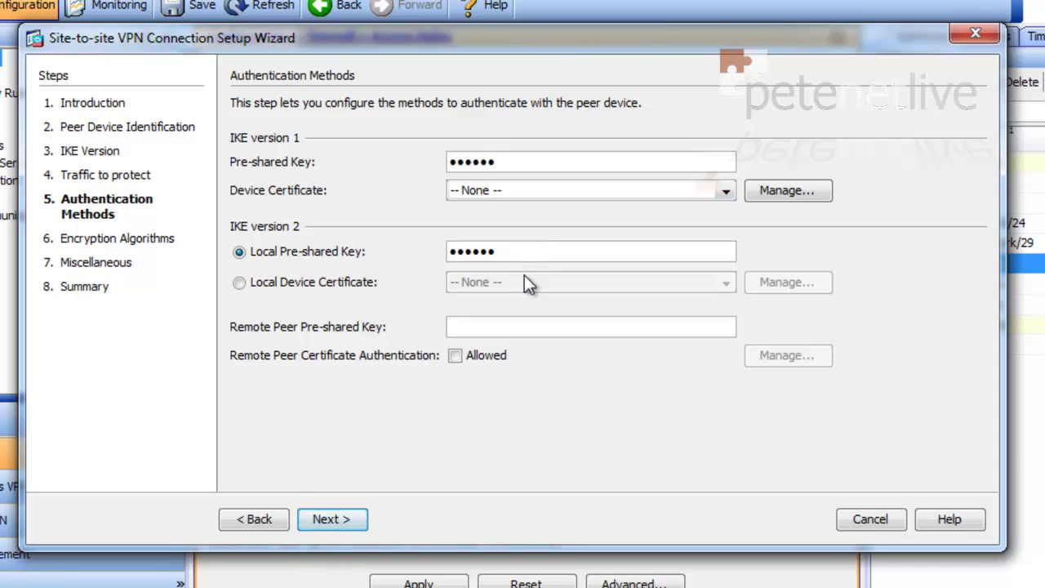
text(6)
click(497, 326)
text(123456)
click(325, 520)
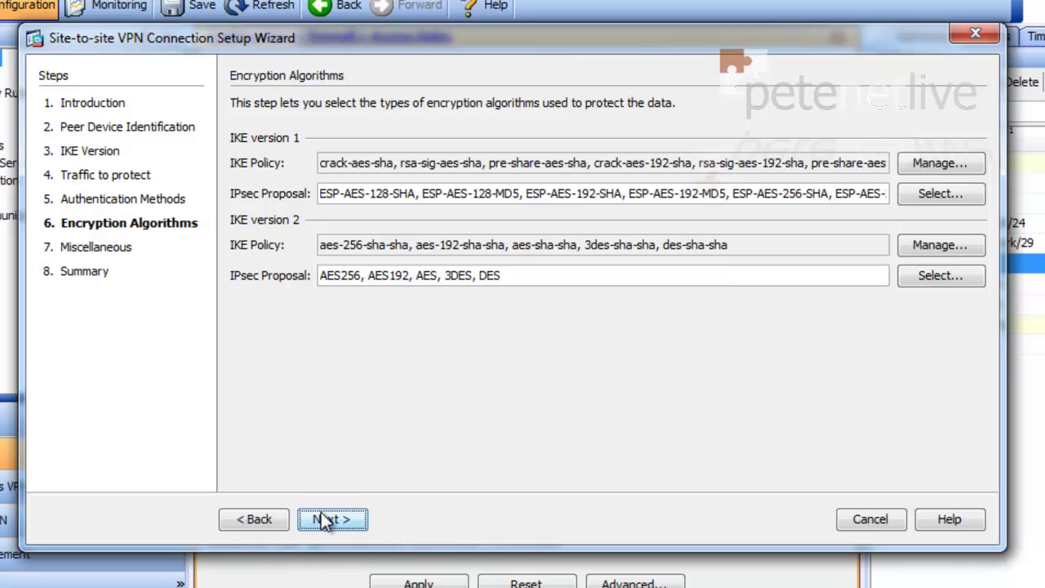
- Keep default encryption, enable PFS group2 and inside NAT exemption, then finish and send
click(325, 520)
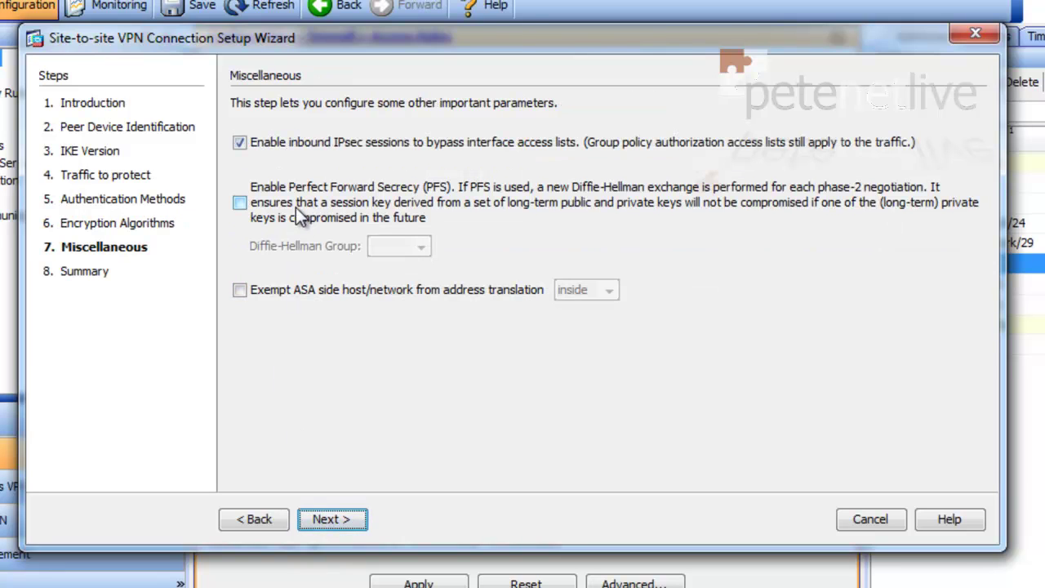
click(241, 203)
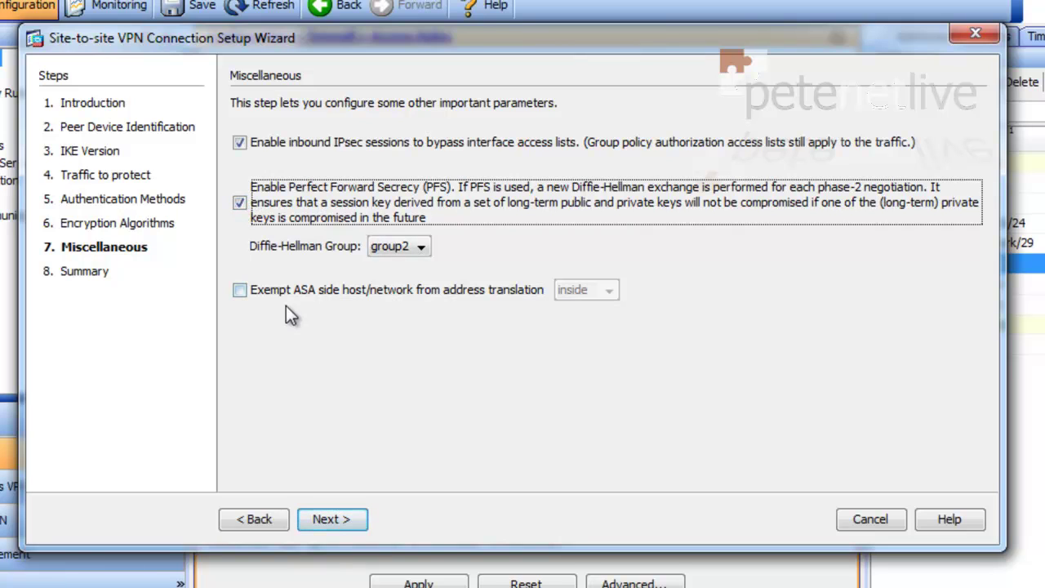
click(240, 291)
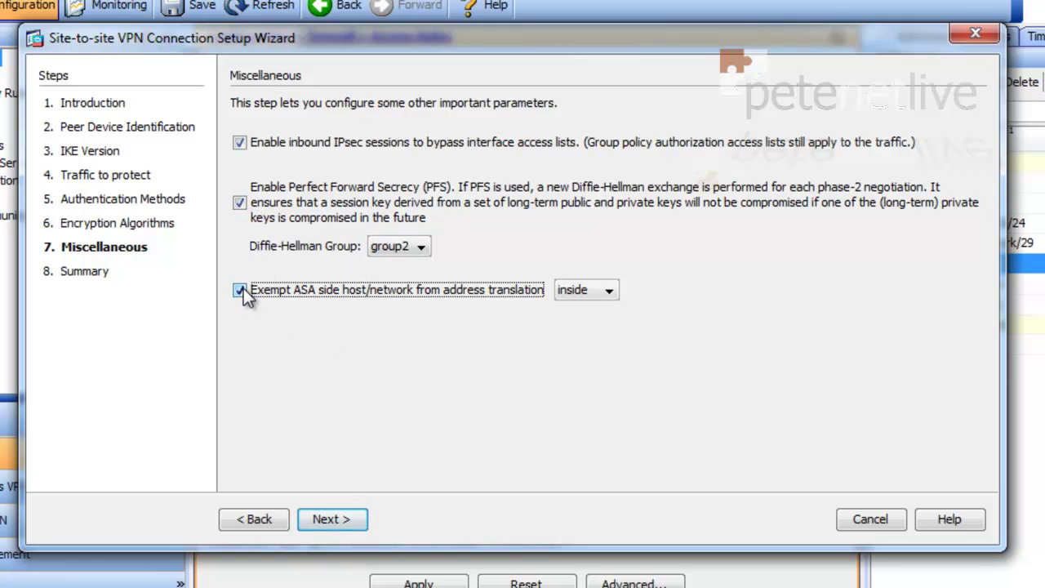
click(334, 518)
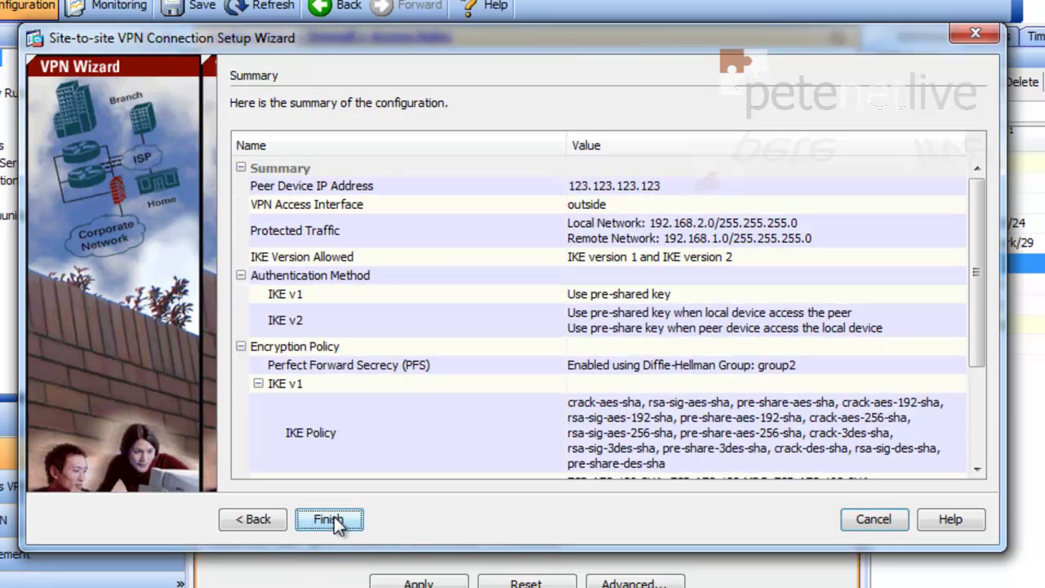
drag(982, 239, 979, 359)
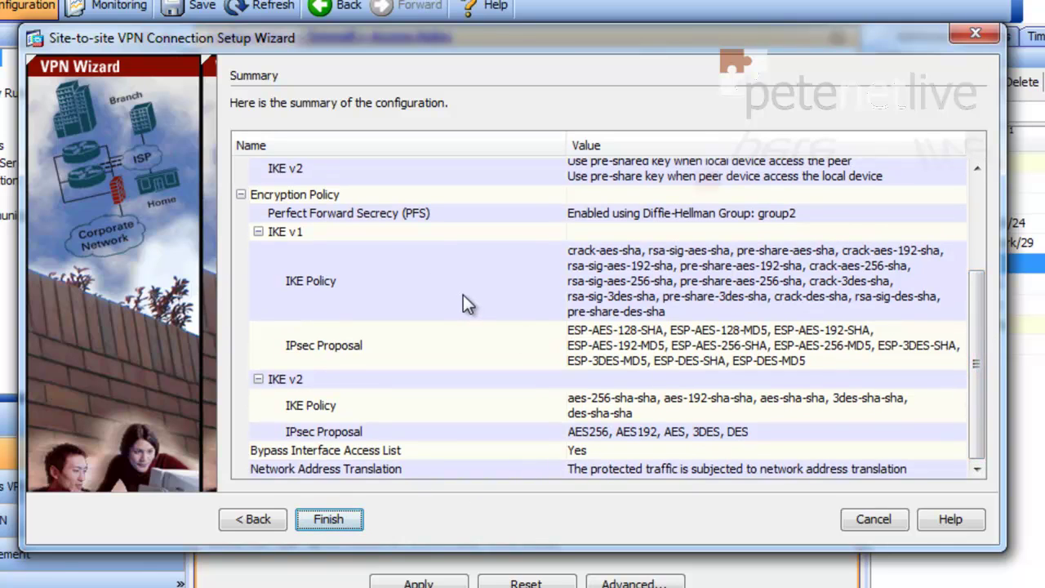
click(329, 520)
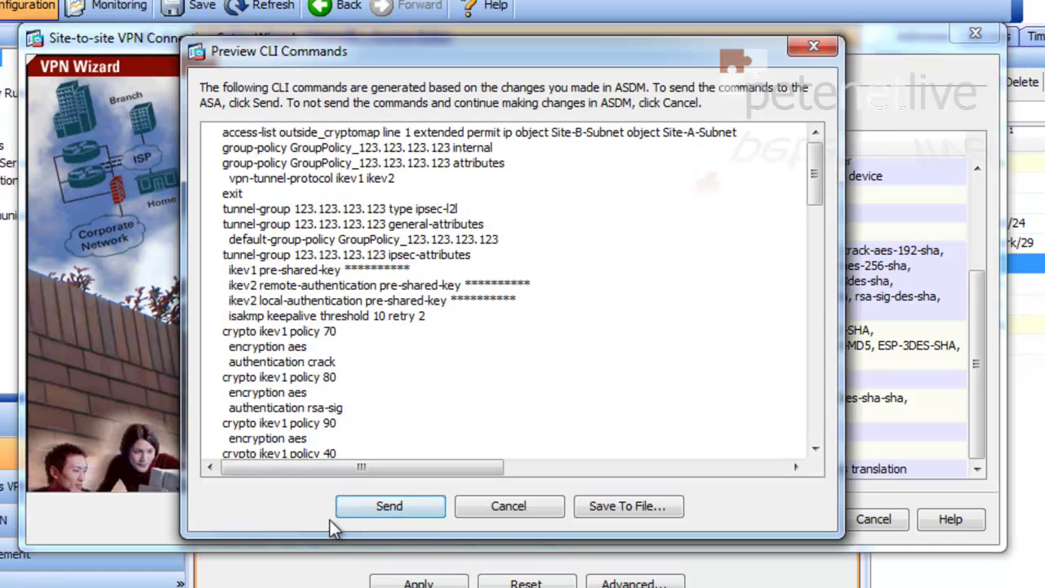
click(385, 513)
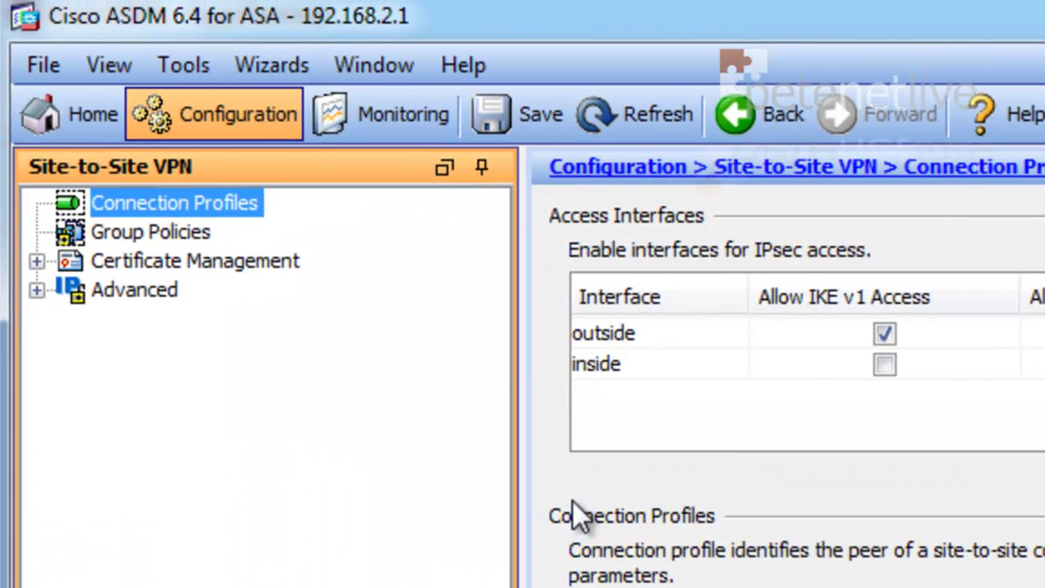
- Save Site-B's running configuration to flash, sending the write mem command
click(45, 66)
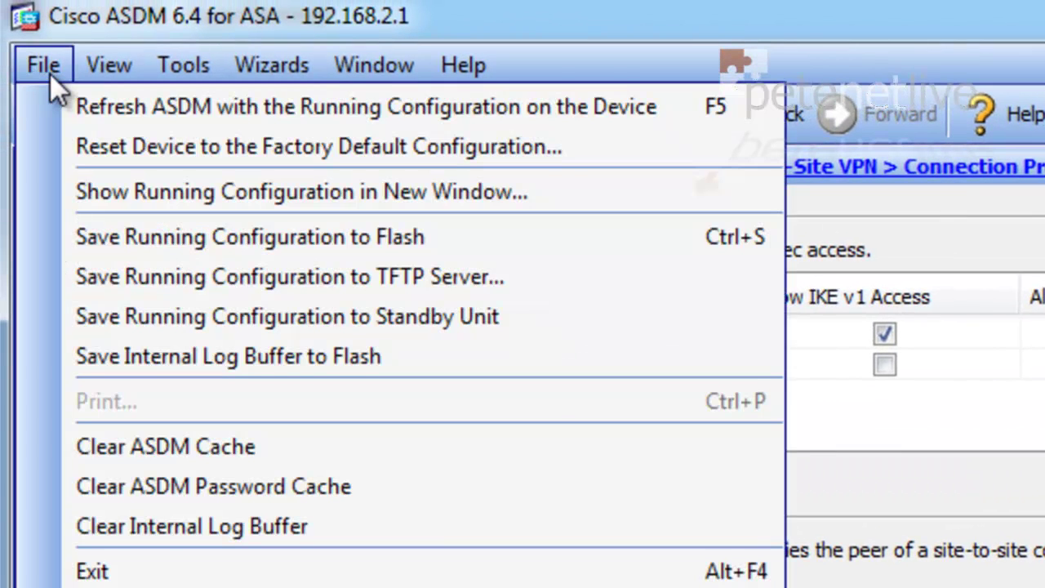
click(140, 250)
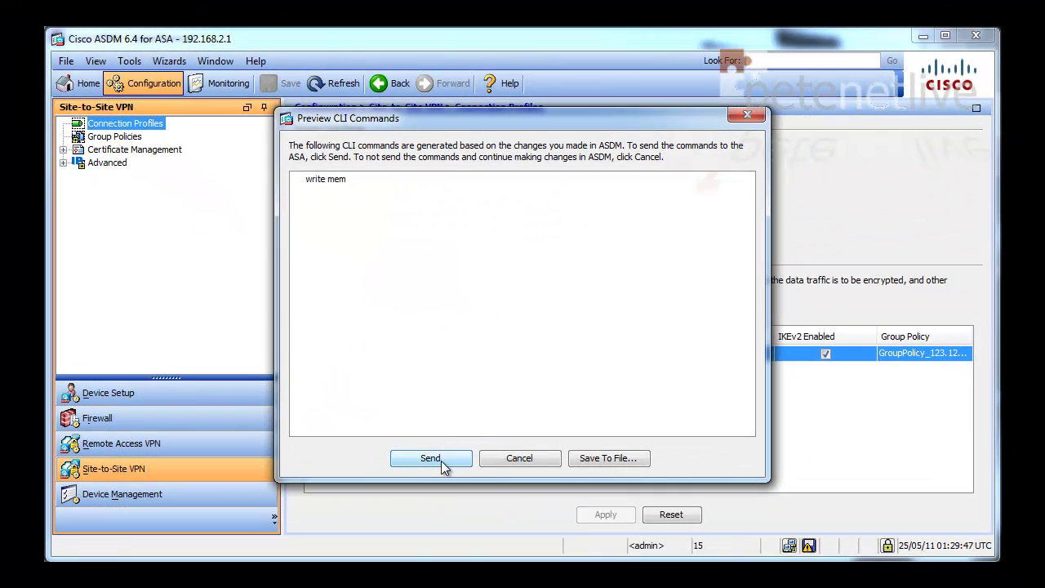
click(443, 462)
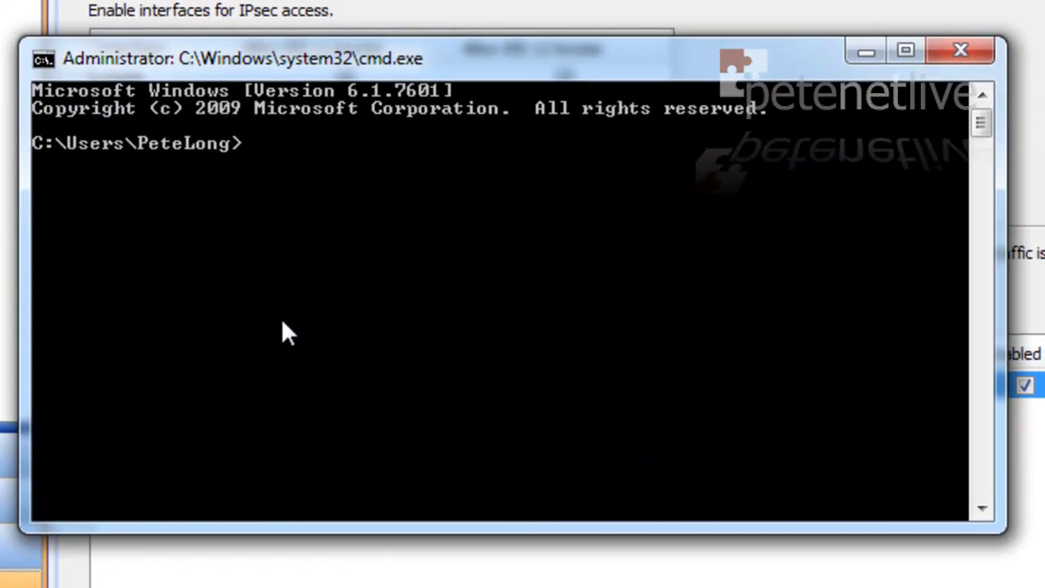
- Ping 192.168.1.6 across the tunnel, confirm 4 of 4 replies, then exit Command Prompt
text(ping 192.)
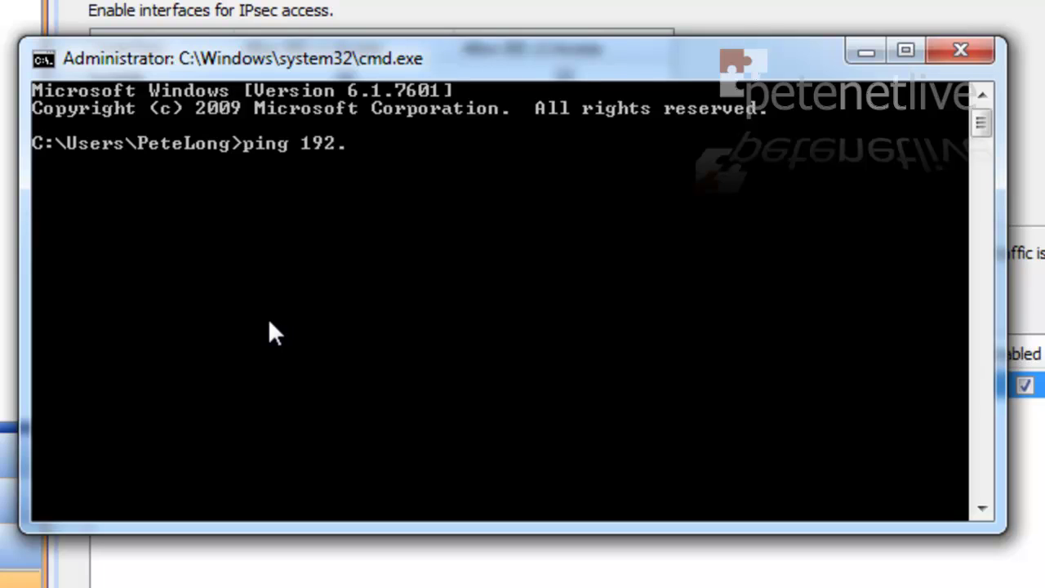
text(168.1.6)
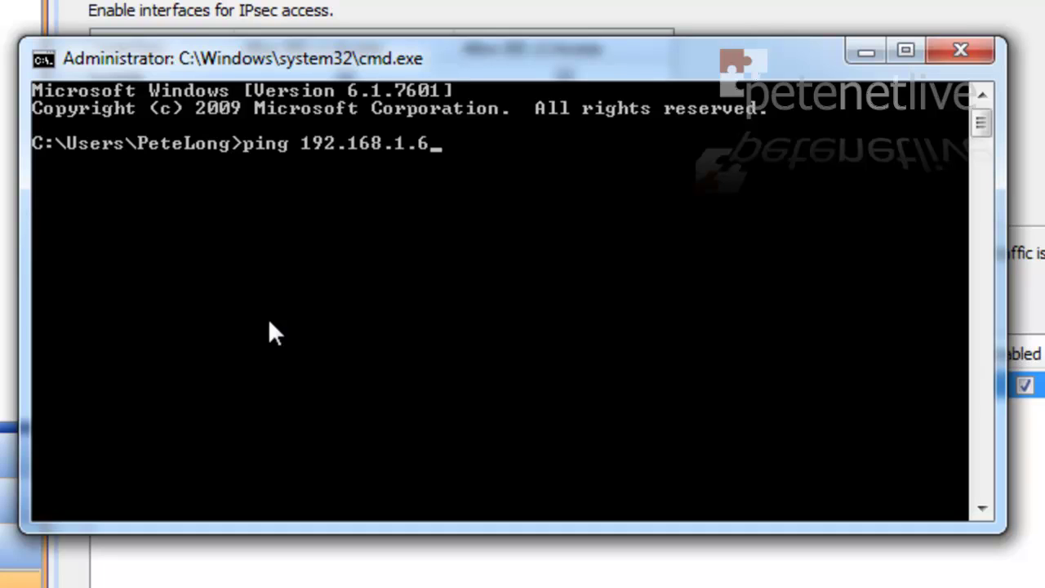
key(Return)
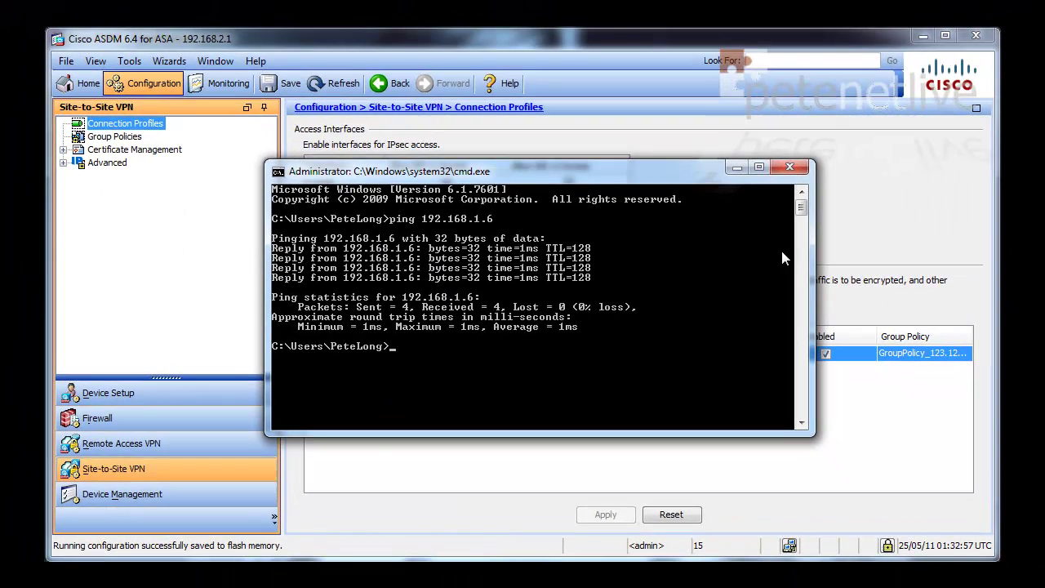
text(exit)
key(Return)
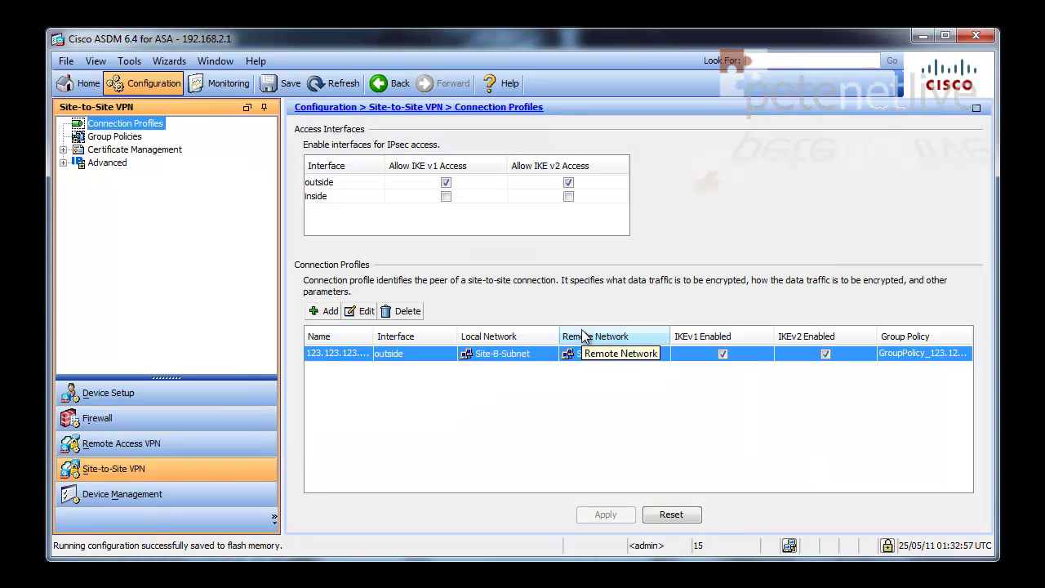